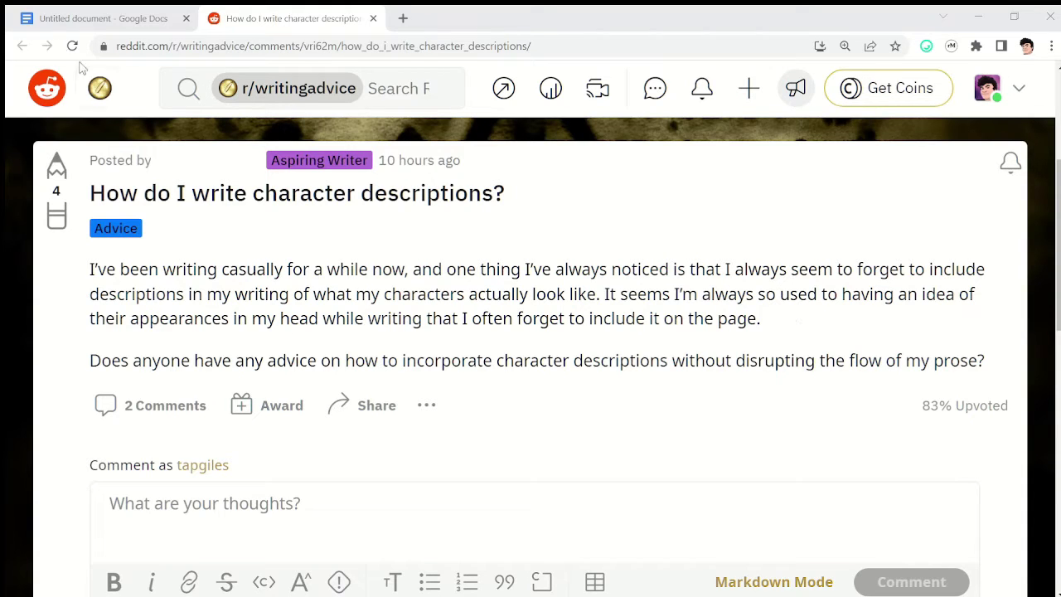
- Switch to the Google Docs document and duplicate the "Seth brought them to a plain just outside the city" paragraph below itself, separated by an empty line
left_click(99, 18)
key("Down")
key("End")
key("Return")
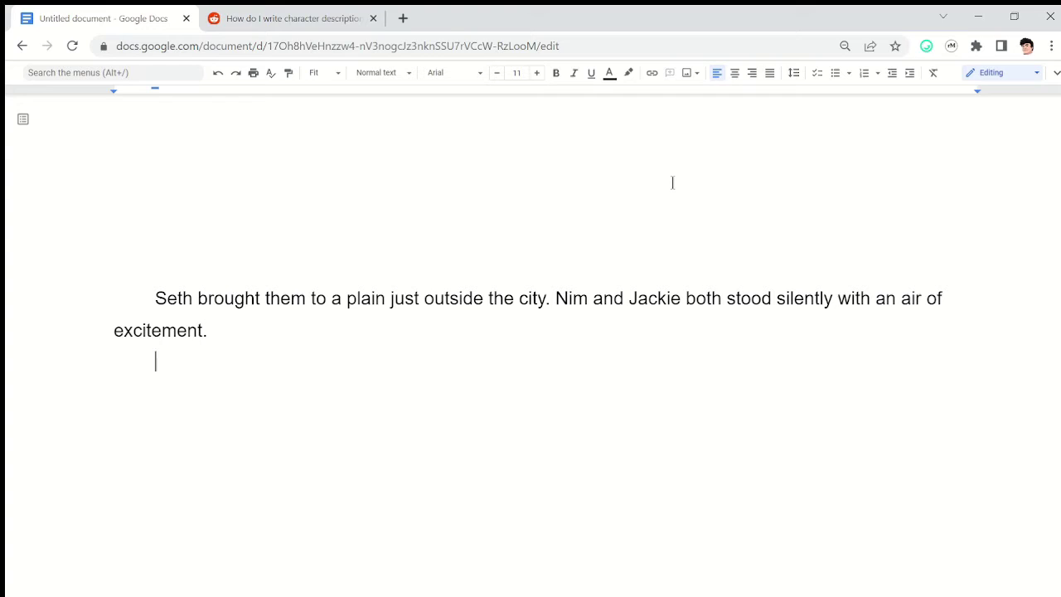
key("Return")
type("Seth brought them to a plain just outside the city. Nim and Jackie both stood silently with an air of excitement.")
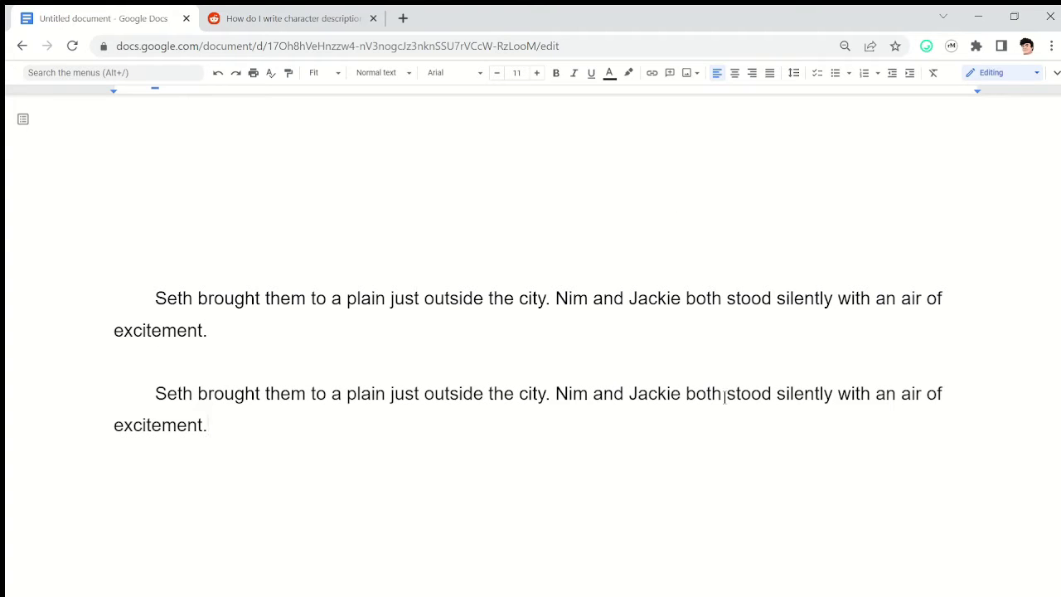
scroll(262, 324, "down", 1)
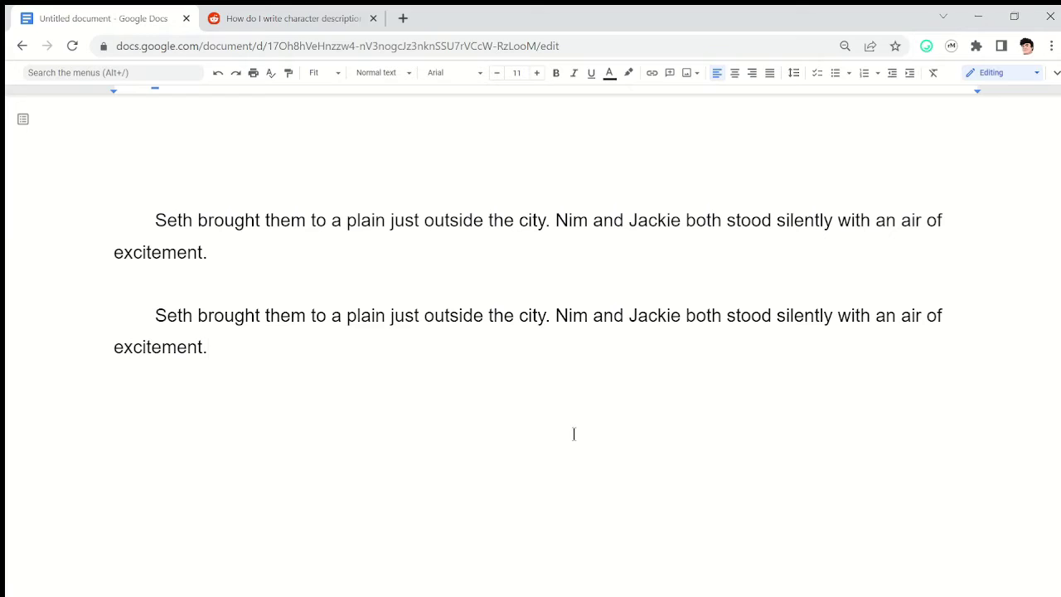
key("ctrl+Up")
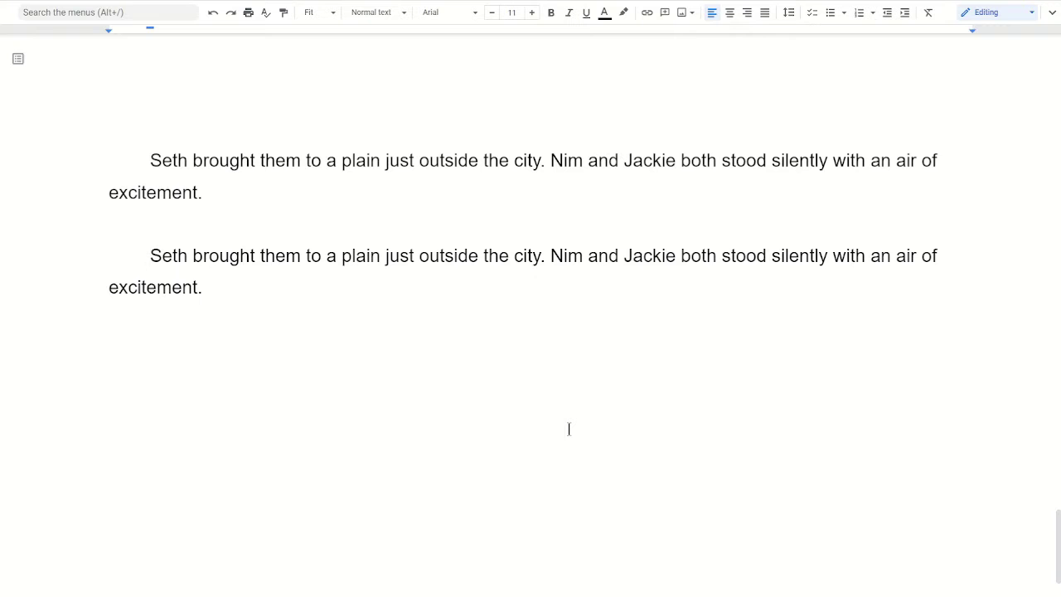
- Highlight the Reddit post's question about incorporating character descriptions without disrupting the flow, and return to the Google Docs document
left_click(351, 19)
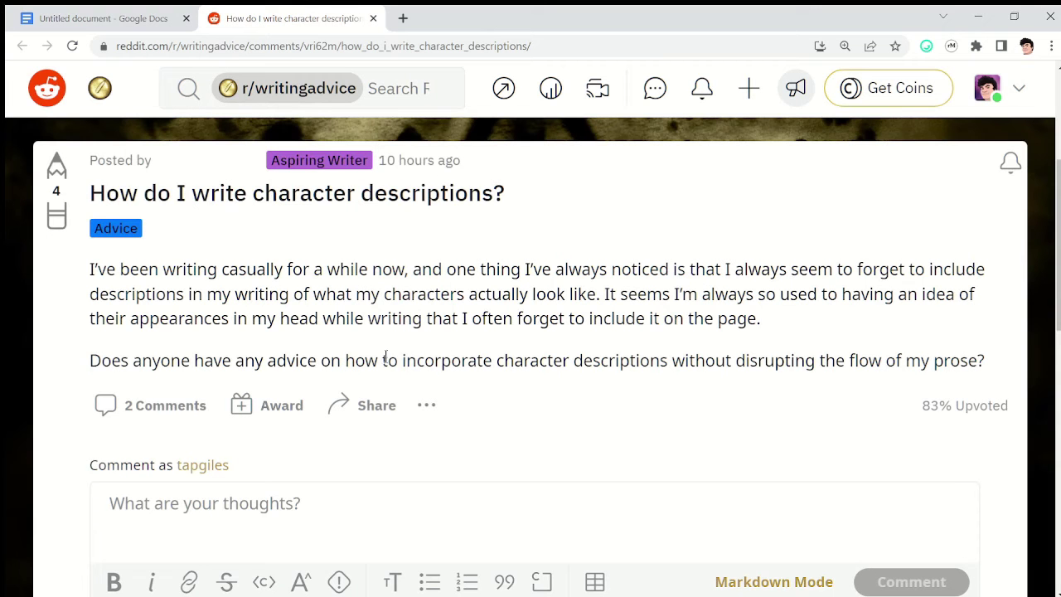
left_click_drag(355, 361, 924, 368)
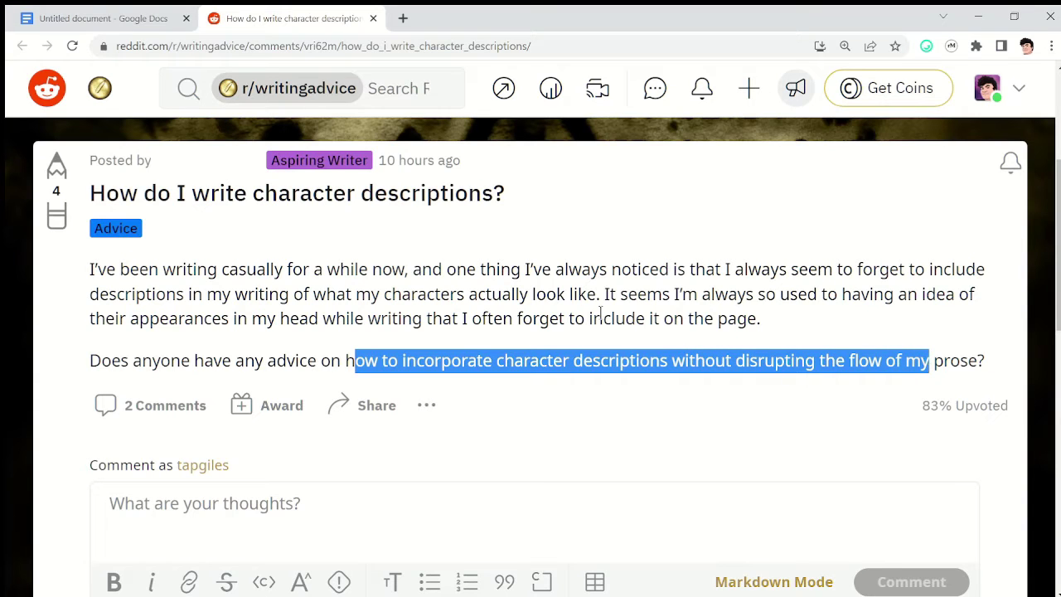
left_click(98, 26)
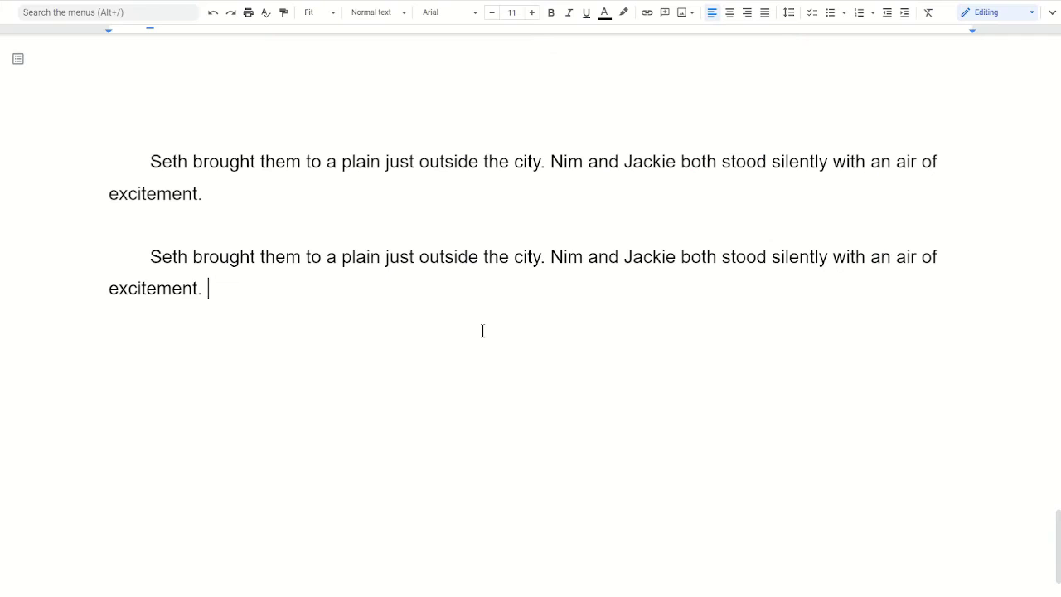
- Insert "Seth wore a sword on his hip, and a" after the first sentence of the second paragraph
key("Up")
key("ctrl+Right")
key("ctrl+Right")
key("ctrl+Right")
key("ctrl+Right")
key("ctrl+Right")
key("ctrl+Right")
key("ctrl+Right")
key("ctrl+Right")
key("ctrl+Right")
key("ctrl+Right")
type("Seth wore a sword on his hip, and a ")
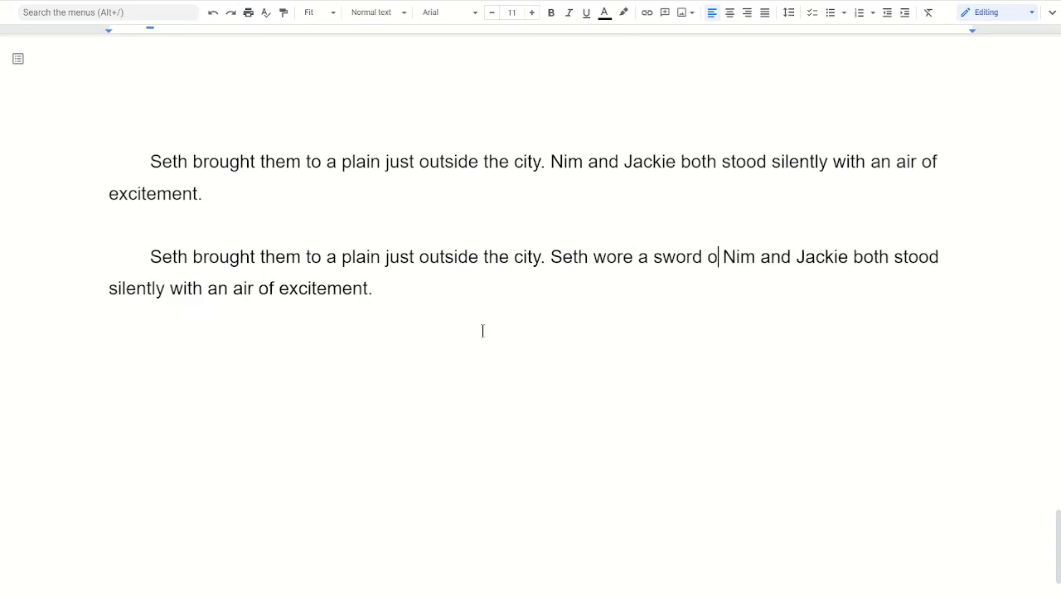
- Complete the inserted description with "belt crossing his torso to his shoulder, and a hat at a crooked angle."
type("belt crossing his torse to ")
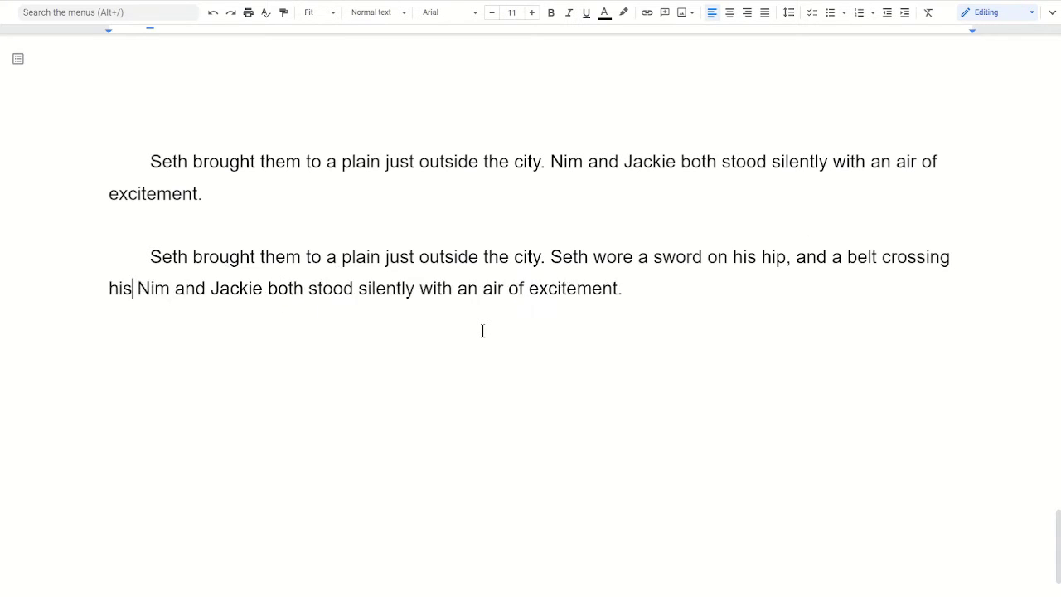
type("his shoulder, and a hat at a crooked")
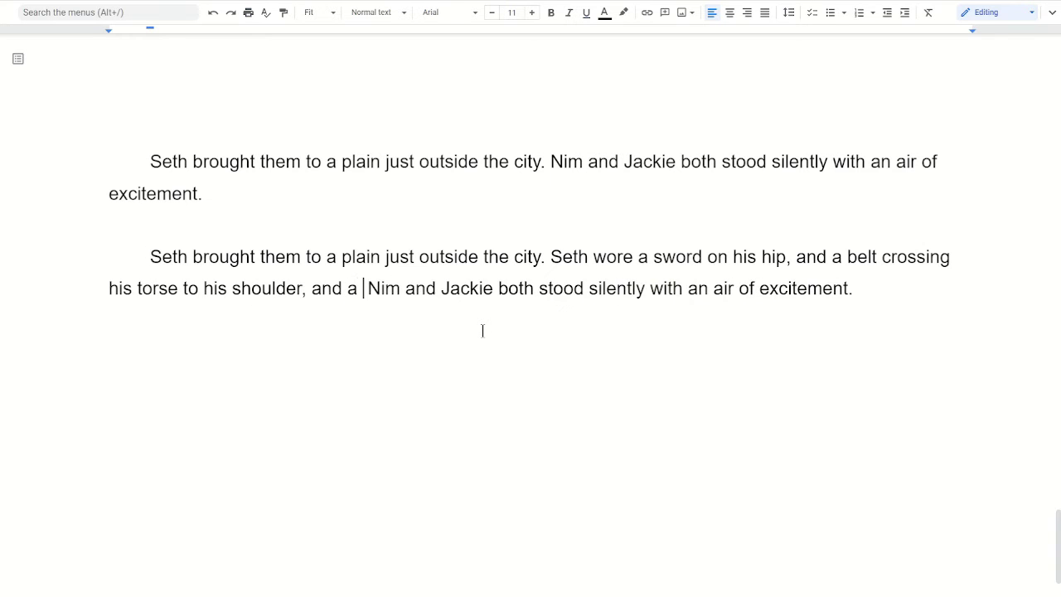
type(" angle.")
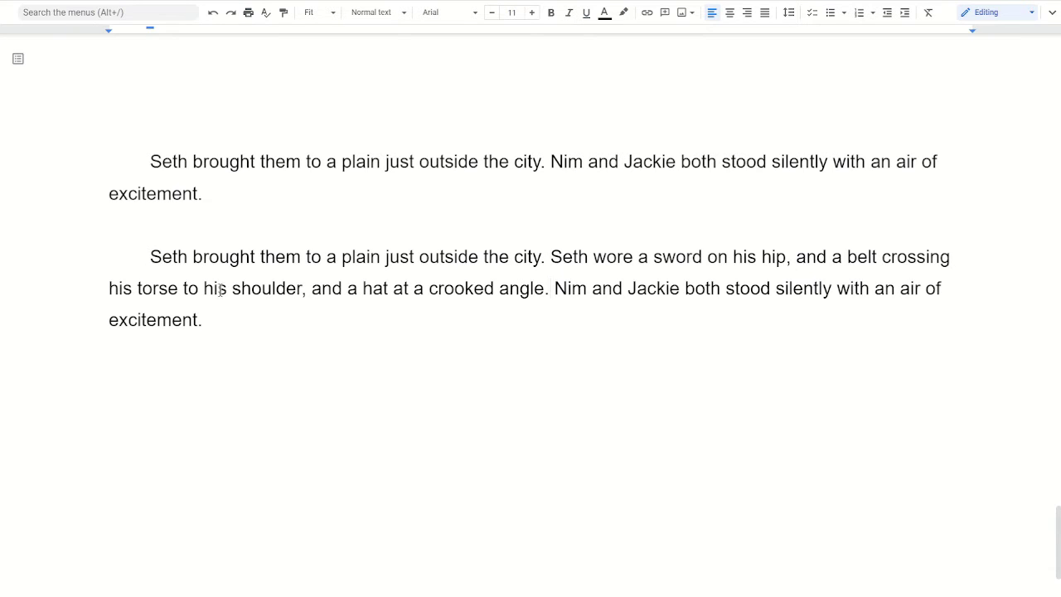
left_click(182, 289)
key("shift+Left")
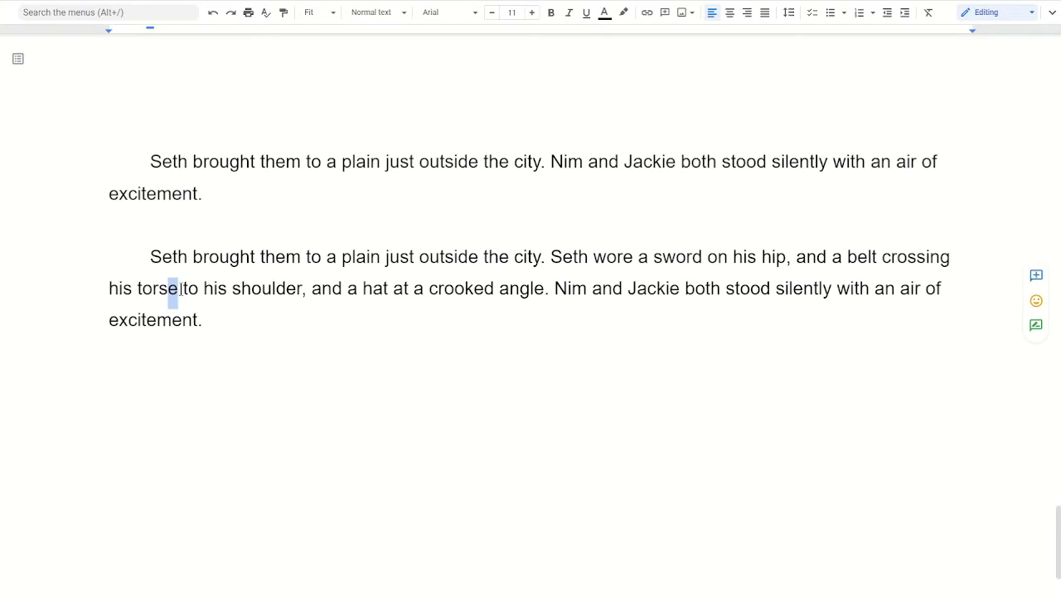
type("o")
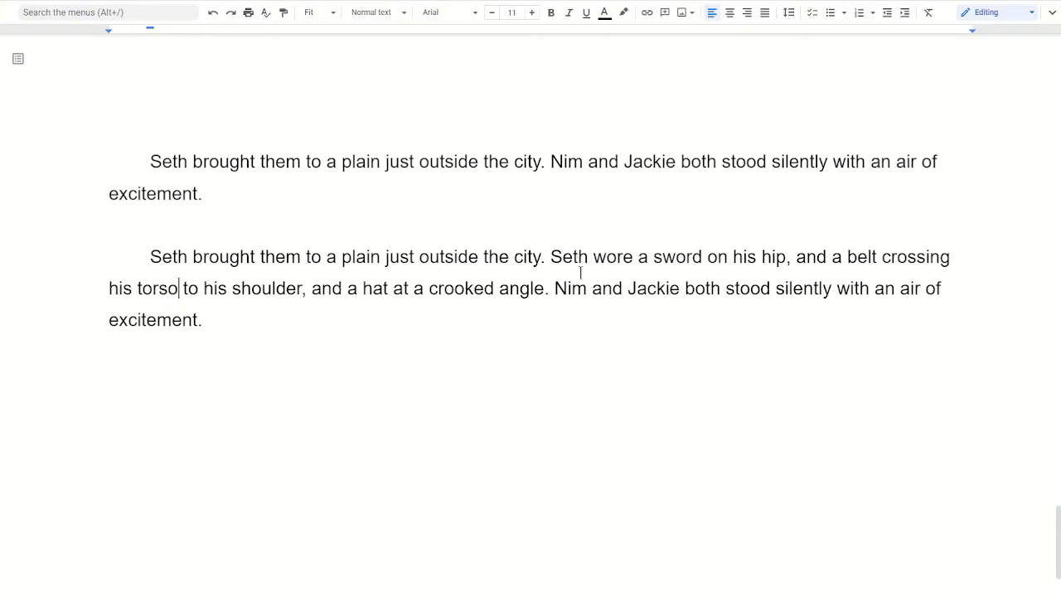
- Highlight the inserted description, and add another copy of the original two-sentence paragraph at the end of the document after an empty line
left_click_drag(553, 253, 549, 292)
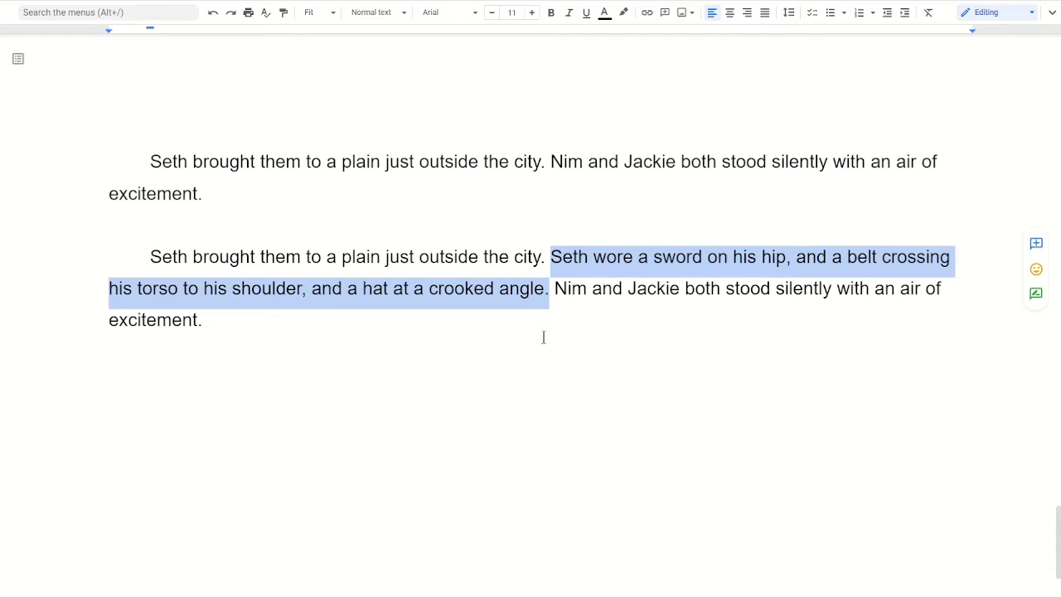
key("ctrl+End")
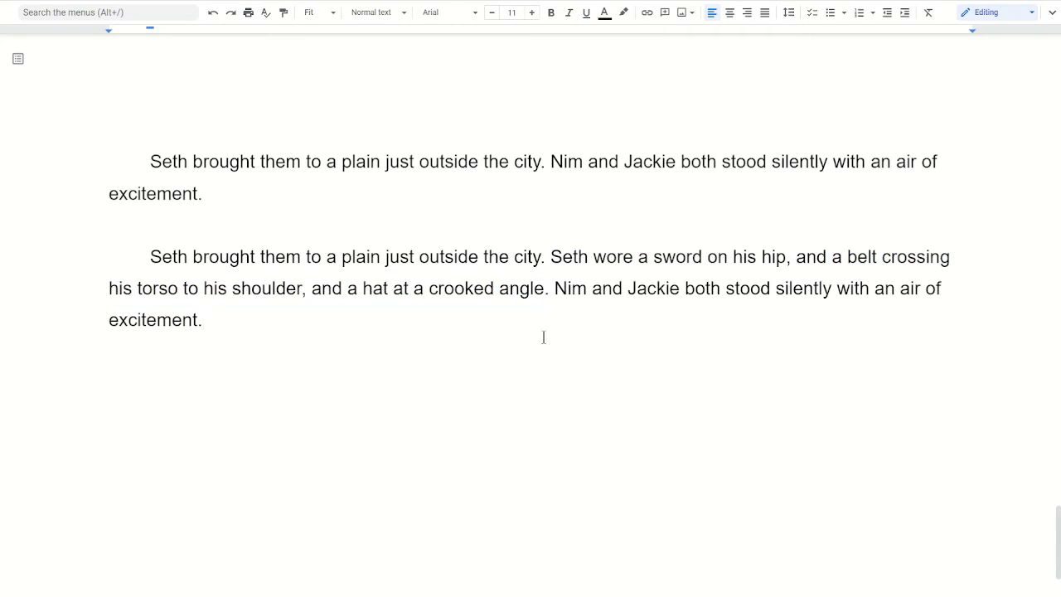
key("Return")
key("Return")
type("Seth brought them to a plain just outside the city. Nim and Jackie both stood silently with an air of excitement.")
- Split the third paragraph before "Nim and Jackie", moving that sentence onto its own line with empty lines above it
key("Up")
key("ctrl+Right")
key("ctrl+Right")
key("ctrl+Right")
key("ctrl+Right")
key("ctrl+Right")
key("ctrl+Right")
key("ctrl+Right")
key("ctrl+Right")
key("ctrl+Right")
key("ctrl+Right")
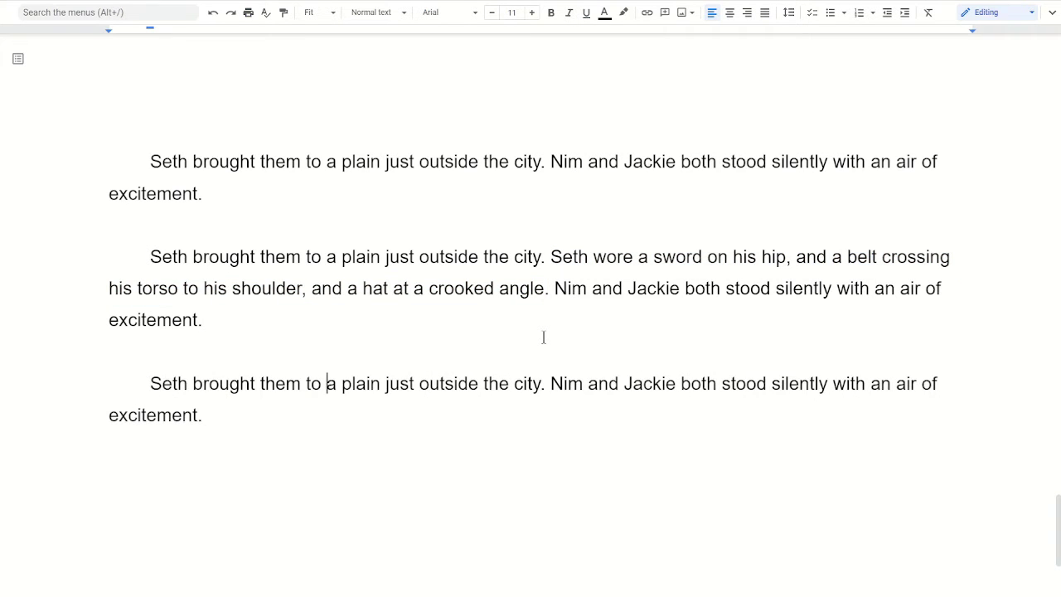
key("Return")
key("Return")
key("Return")
key("Return")
- Cut the sentence "Seth brought them to a plain just outside the city." from the third paragraph
key("Up")
key("Up")
key("shift+Up")
key("shift+Up")
key("ctrl+x")
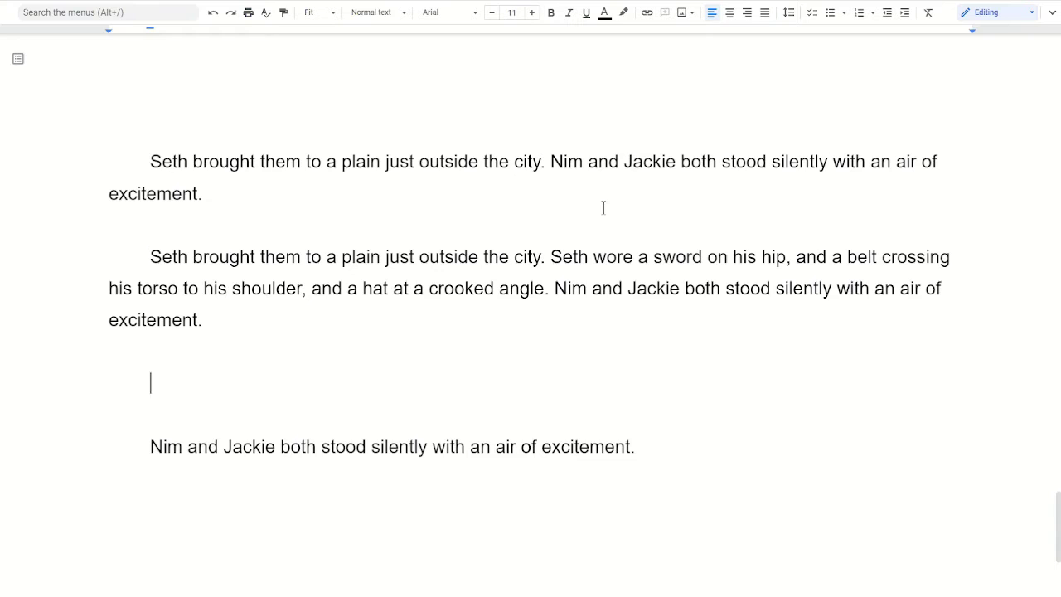
- Begin a replacement sentence above the "Nim and Jackie" line with "Seth and the kids stood on a clifftop,"
type("They stood on a ")
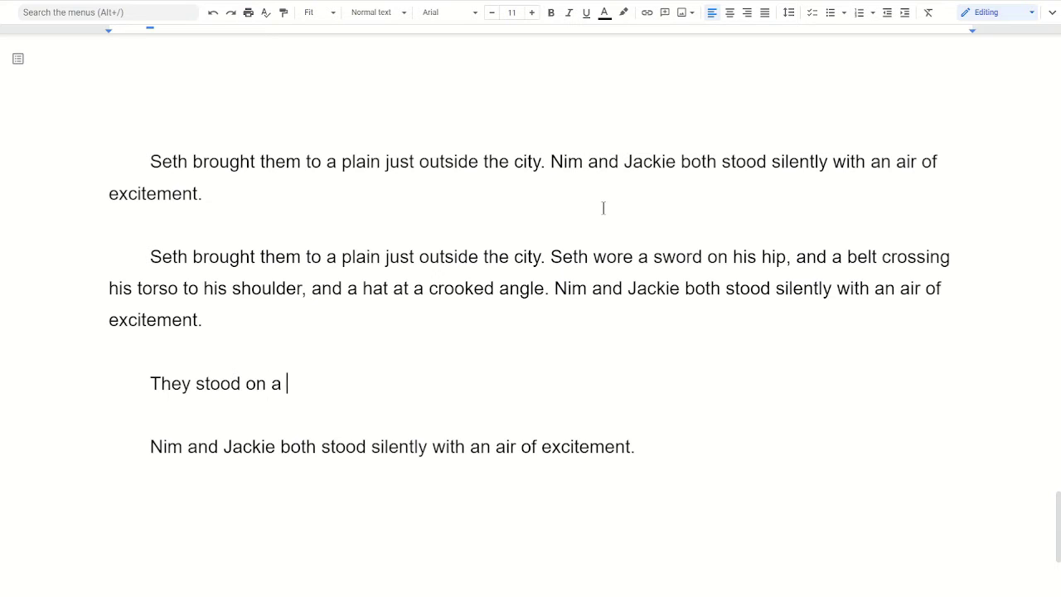
type("clifftop,")
key("Home")
type("Seth and the kids")
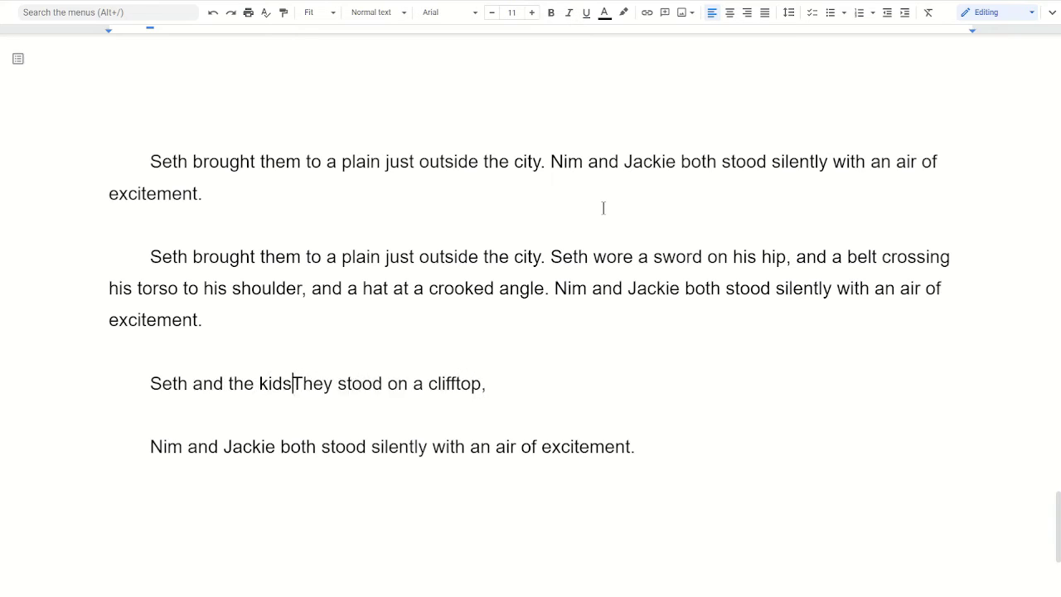
key("ctrl+shift+Right")
key("Delete")
key("End")
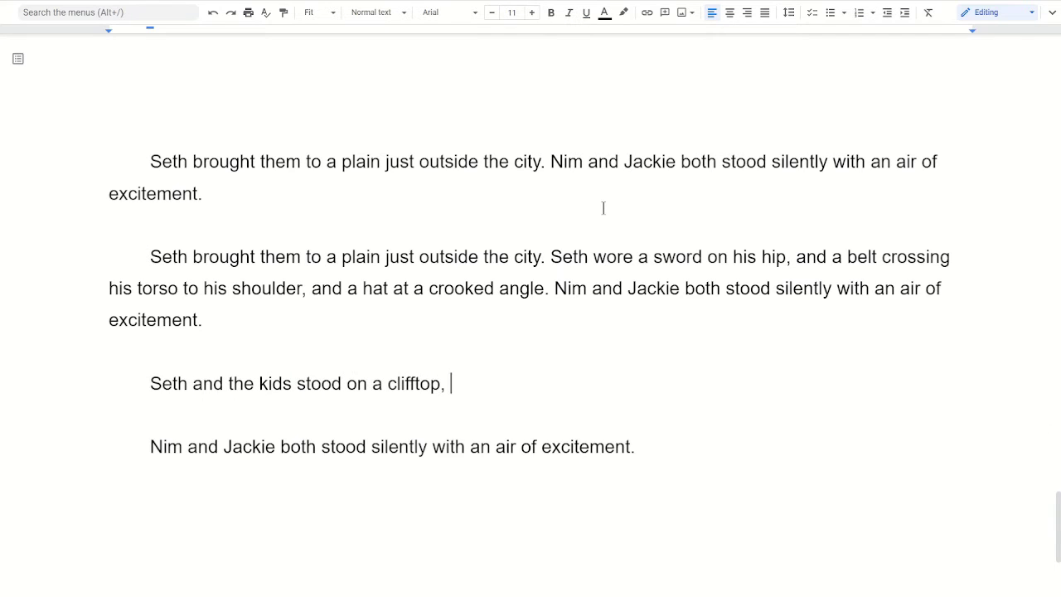
- Finish the clifftop sentence with "the ocean winds clanging Seth's sword against the brass buttons on his trousers."
type("the ocean wind")
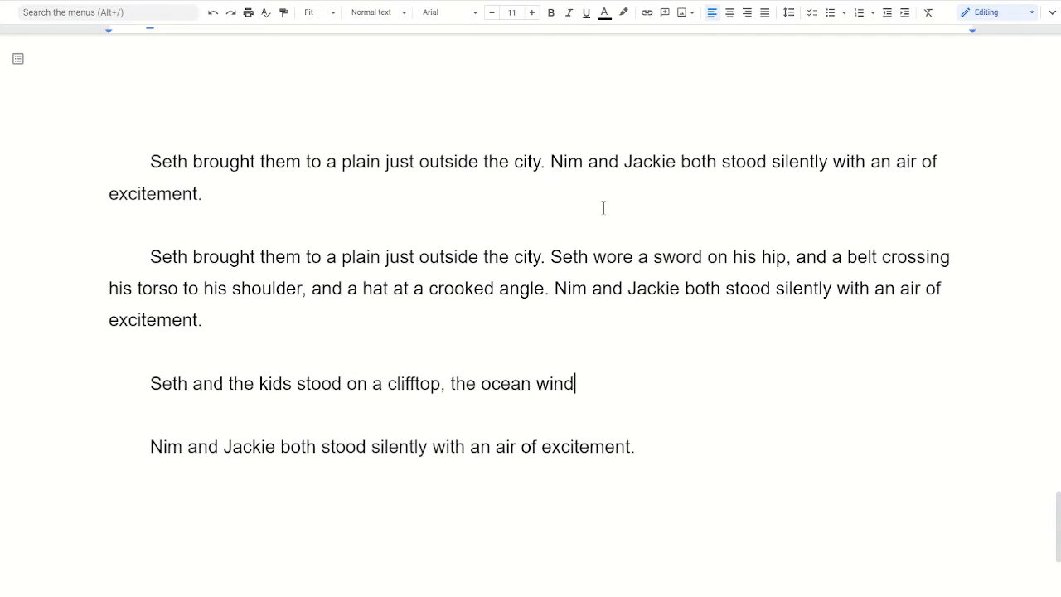
type("s clanging his")
key("BackSpace")
key("BackSpace")
key("BackSpace")
key("BackSpace")
type("Seth's sword against the brass button")
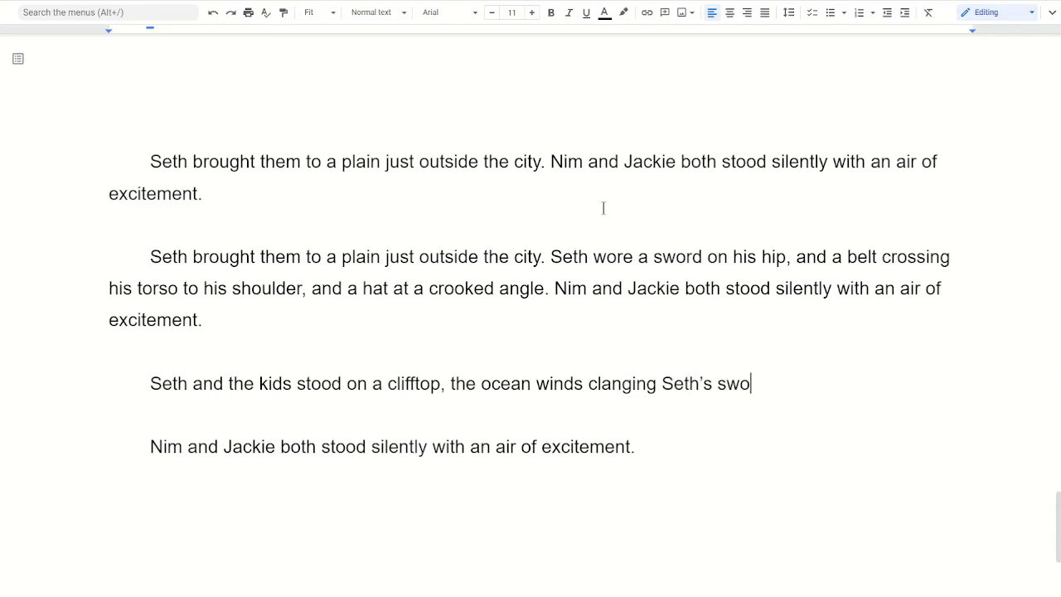
type("st the brass buttons")
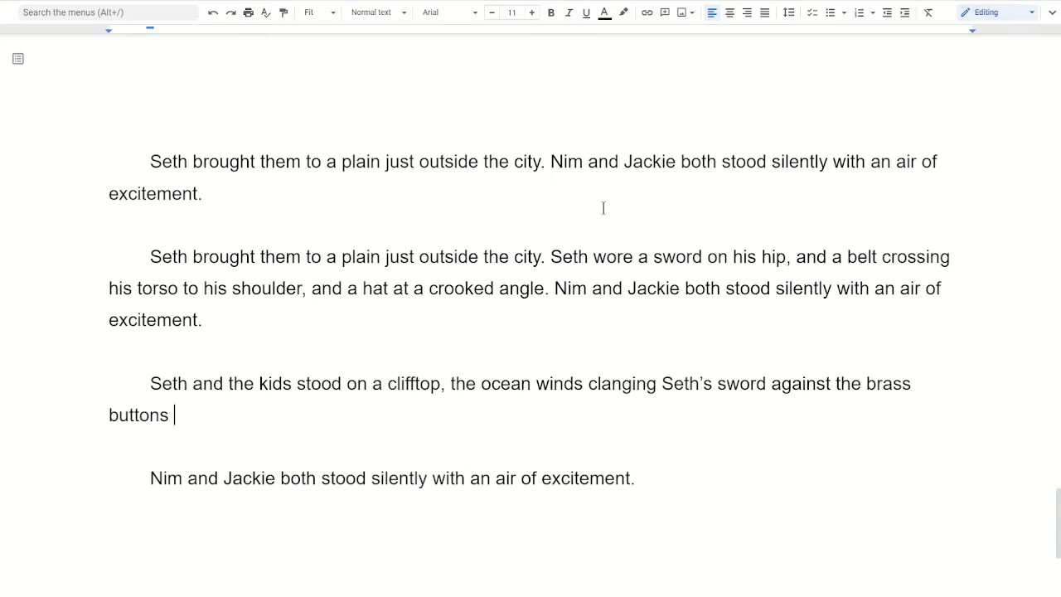
type(" on his trousers.")
scroll(294, 340, "down", 1)
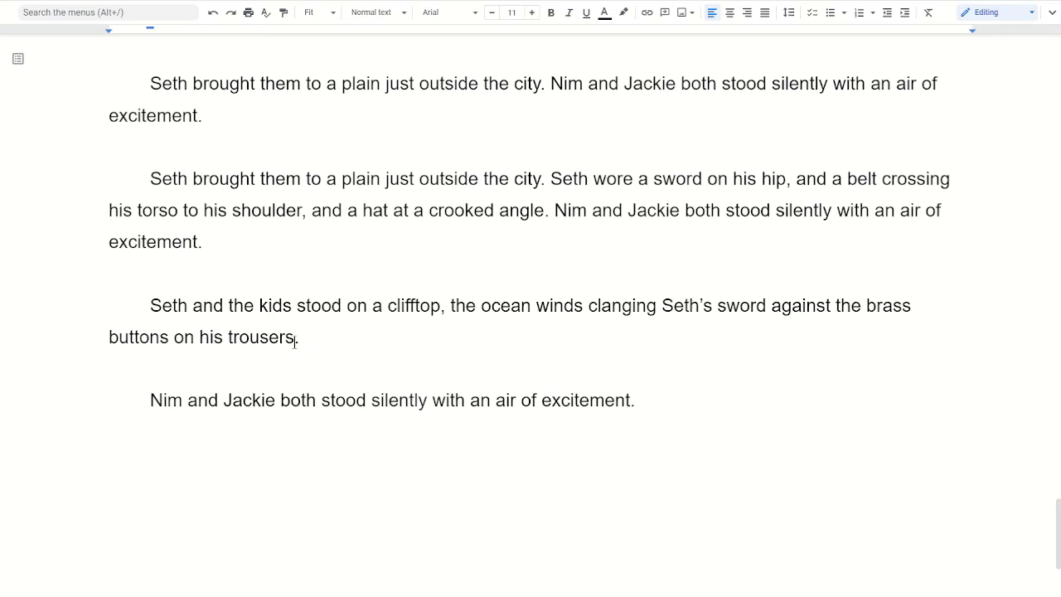
- Highlight the clause about the ocean winds and Seth's sword, and the word "clanging", to examine how they carry description
left_click_drag(294, 342, 660, 308)
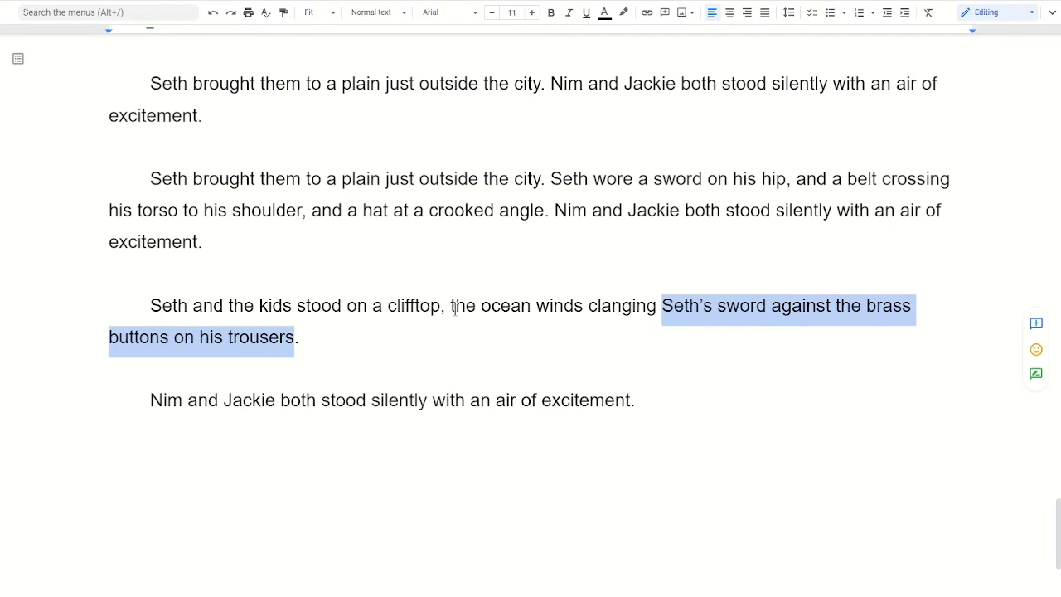
left_click_drag(450, 305, 295, 339)
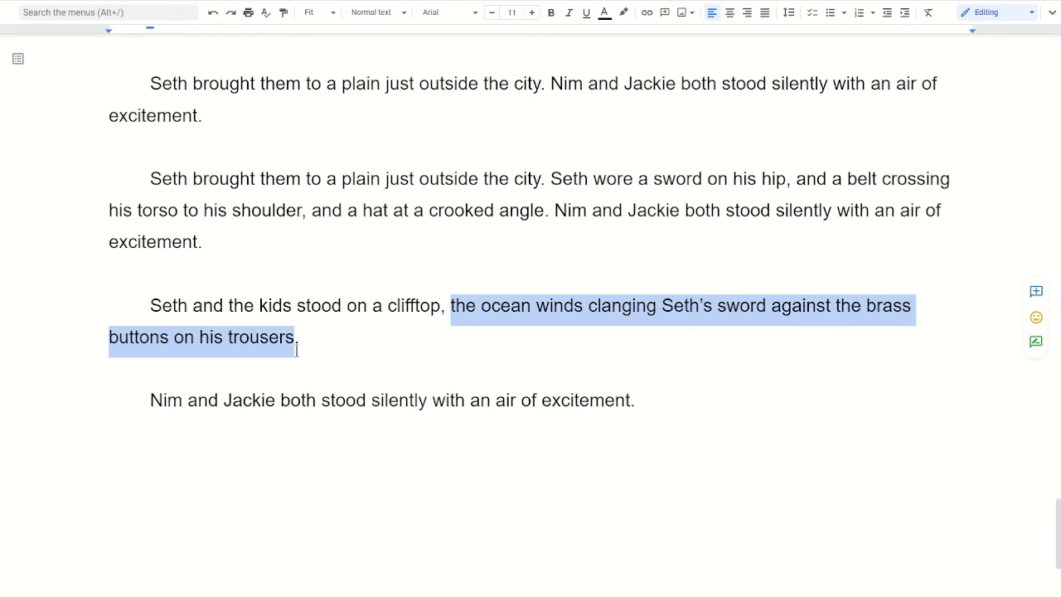
left_click(406, 353)
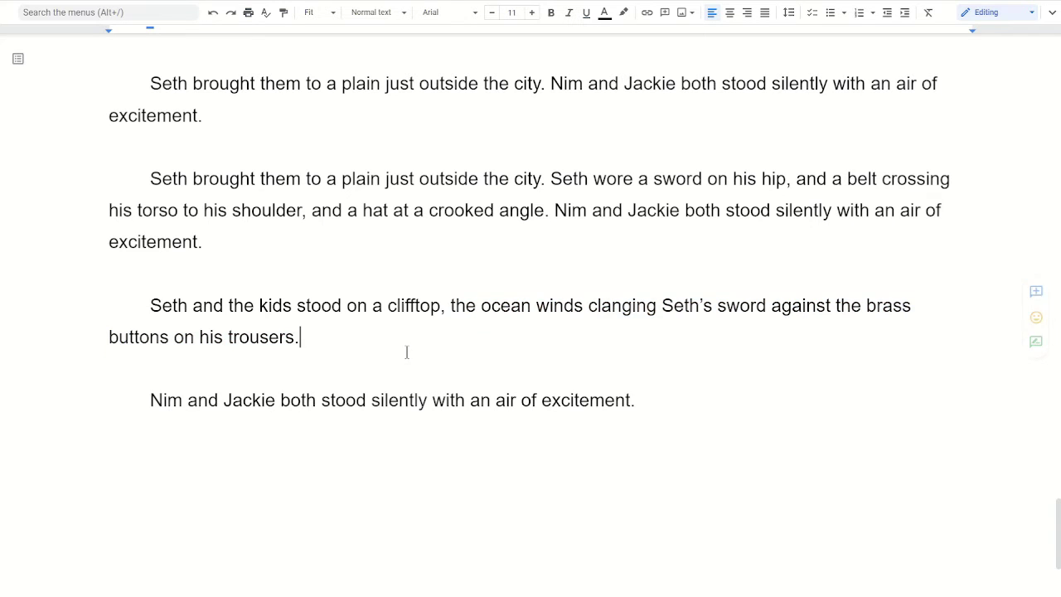
double_click(613, 305)
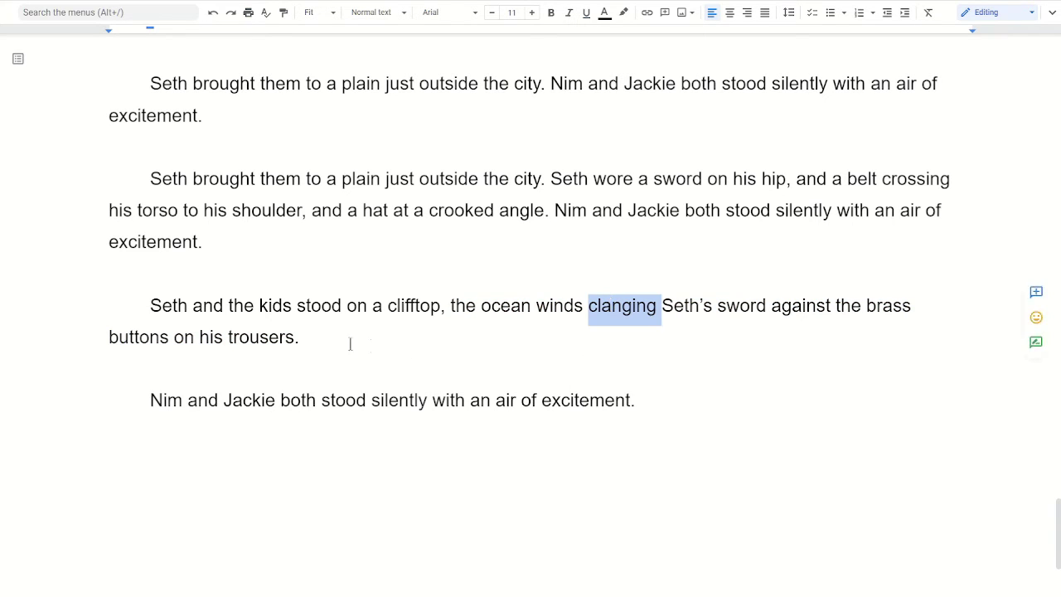
- Add a new line below the clifftop sentence reading "Nim rocked back and forth on his heels, blue eyes glinting in the morning sun."
left_click(437, 337)
key("Return")
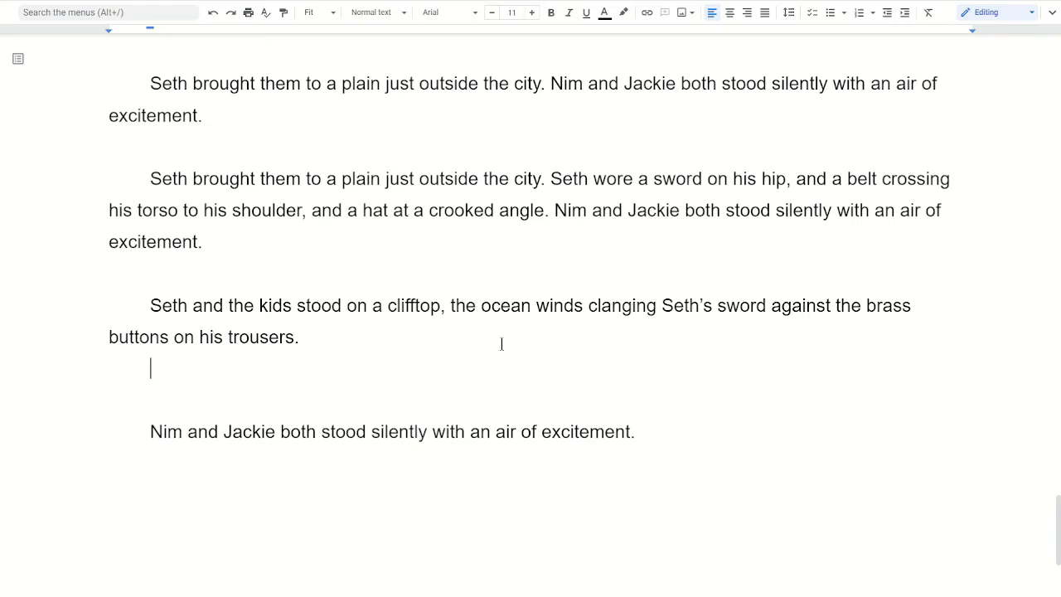
type("Nim rocked back and forth on his heels, ")
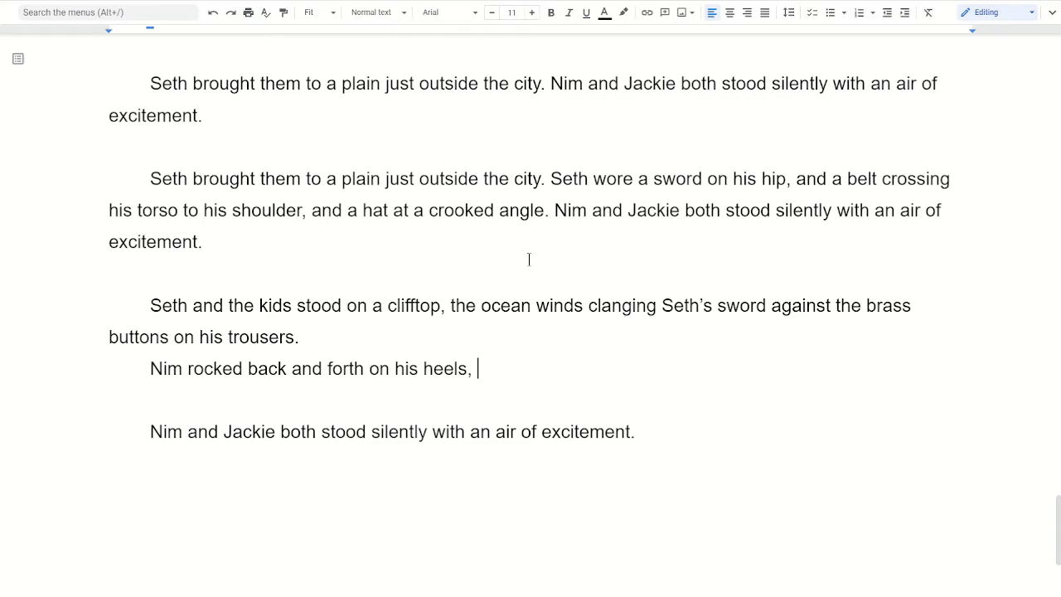
type("blue eyes glinting in the morning sun.")
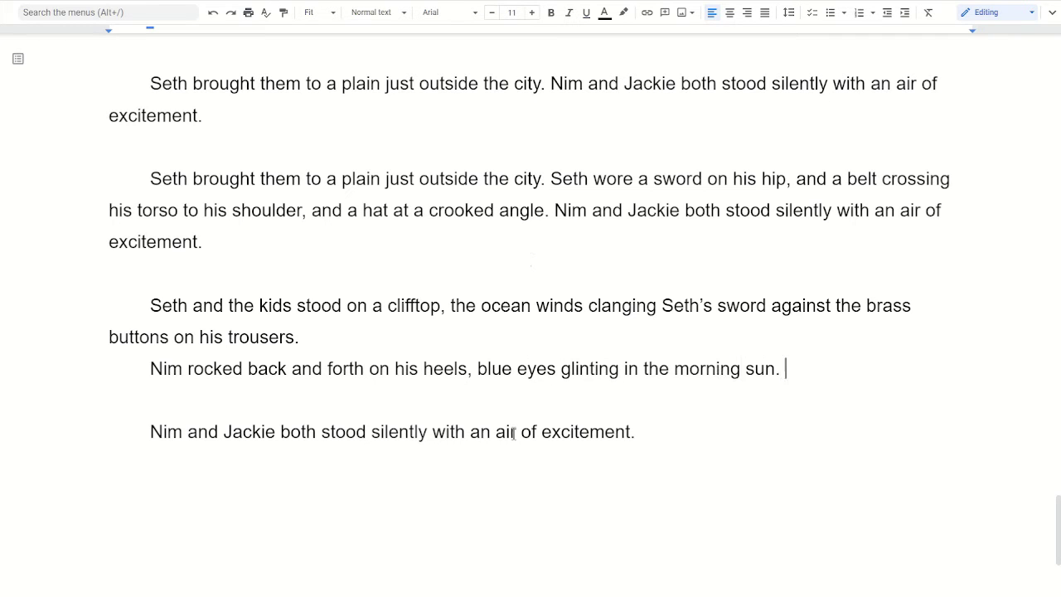
- Compare "air of excitement" in the original sentence with "blue eyes glinting in the morning sun" by highlighting each phrase
double_click(590, 432)
left_click_drag(590, 432, 502, 431)
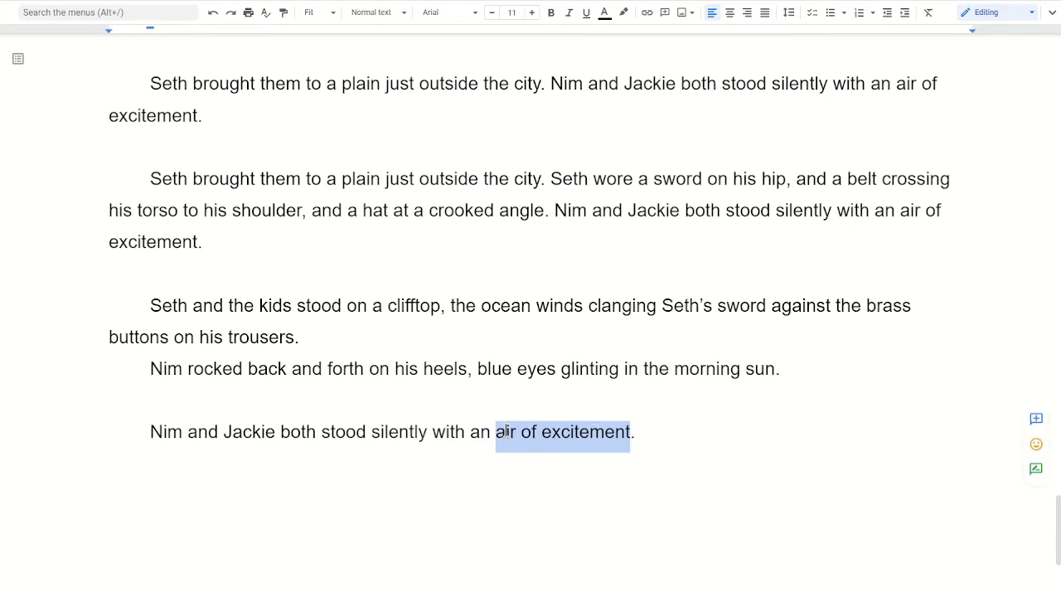
left_click(524, 368)
left_click_drag(477, 368, 775, 373)
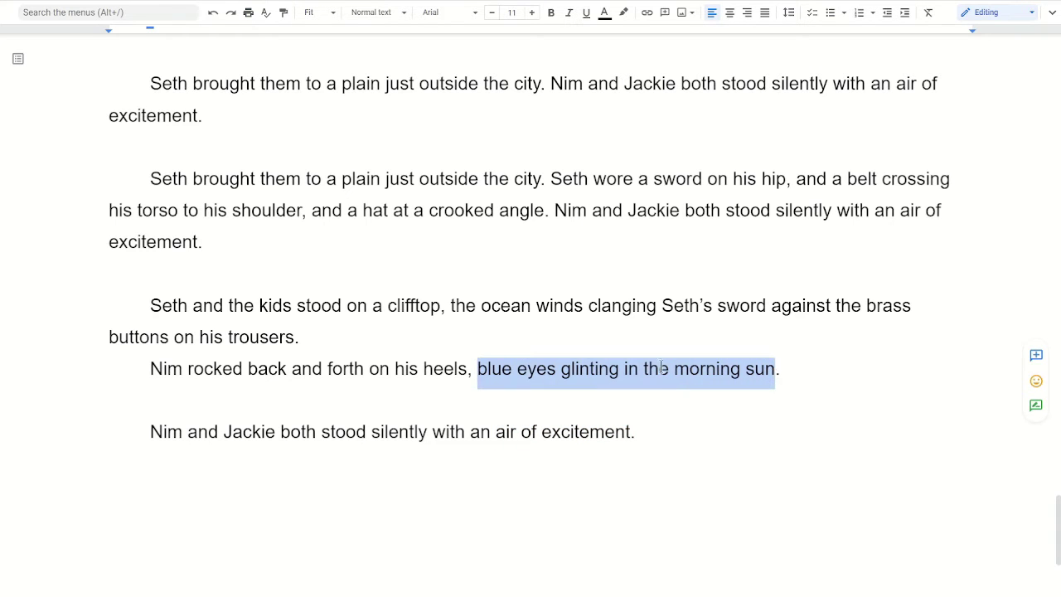
left_click(816, 373)
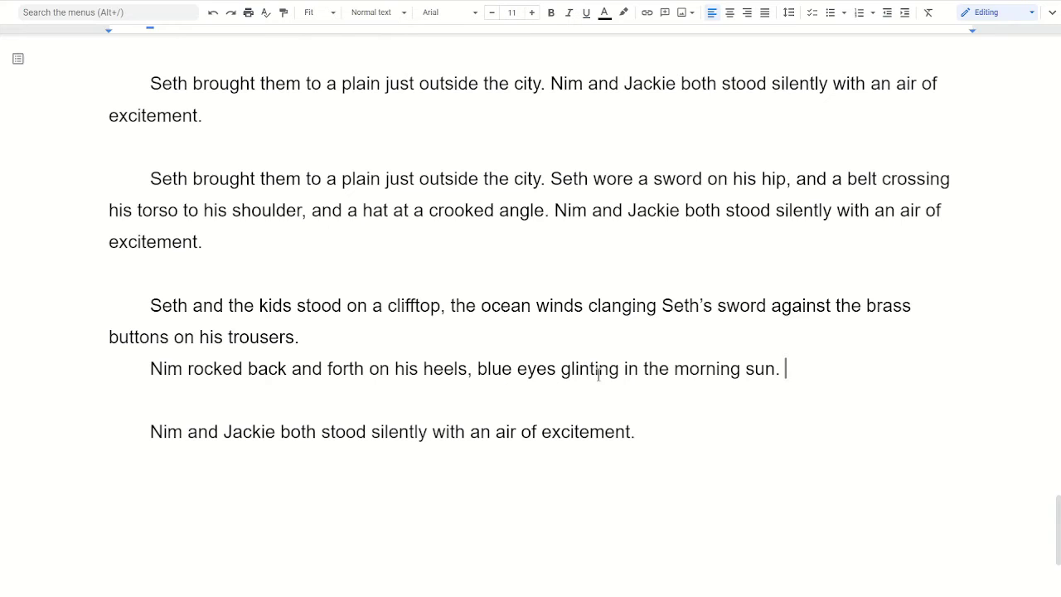
left_click_drag(557, 368, 775, 372)
left_click(775, 373)
double_click(577, 433)
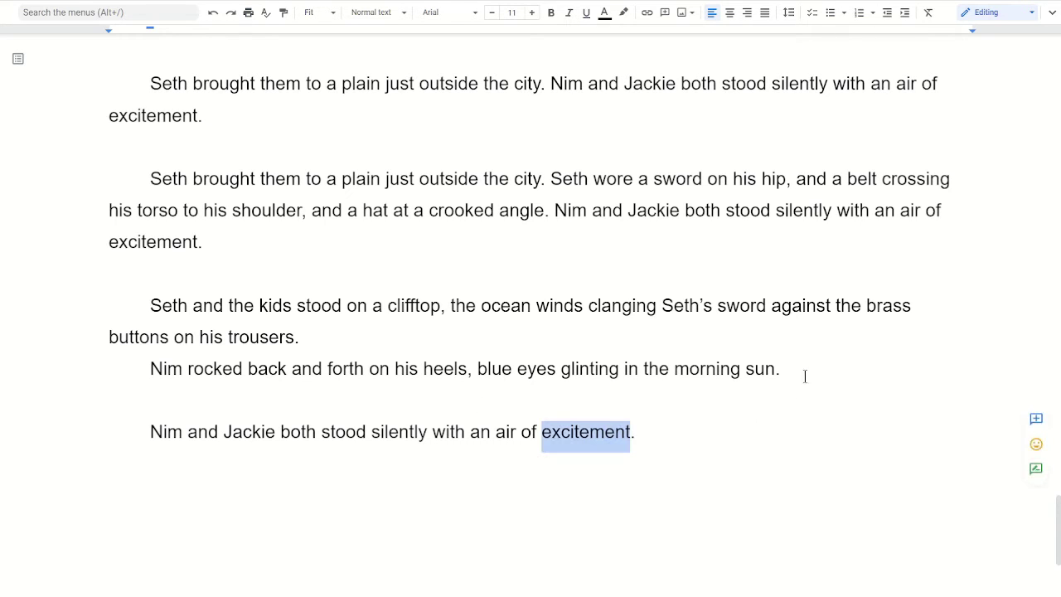
- After Nim's sentence, add "Jackie's messy hair bobbed and weaved in the breeze, flitting in front of her face."
left_click(845, 367)
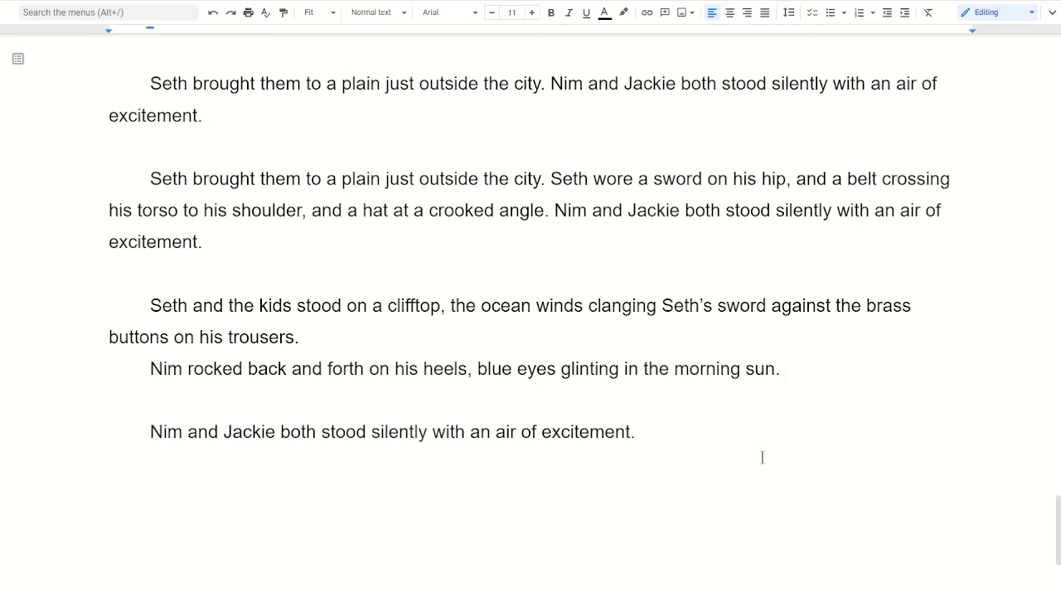
type("Jackie's messy hair bobbed and weaved in the breeze, ")
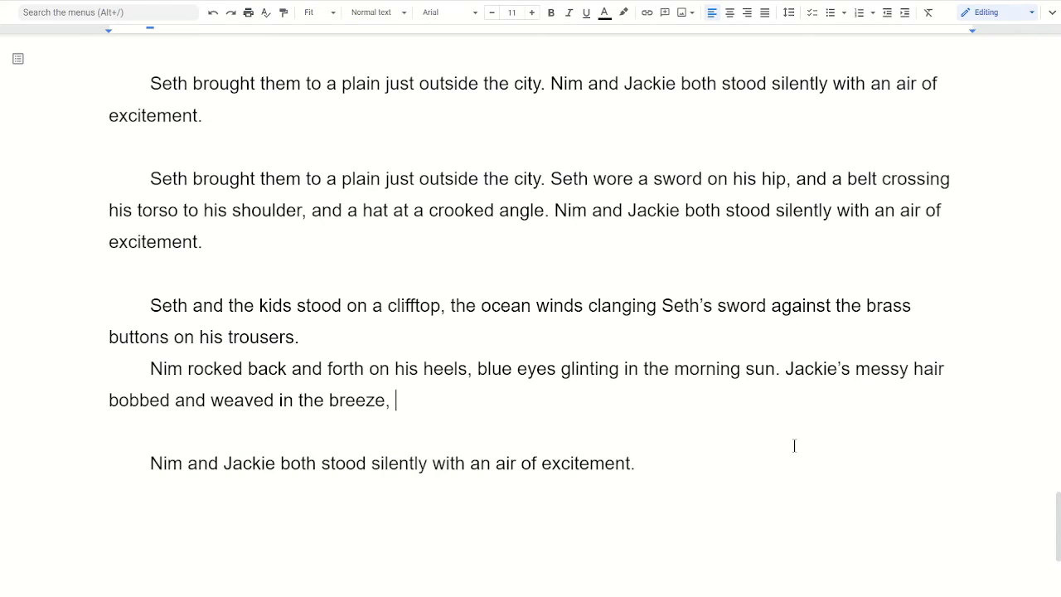
type("flitting in front of her face")
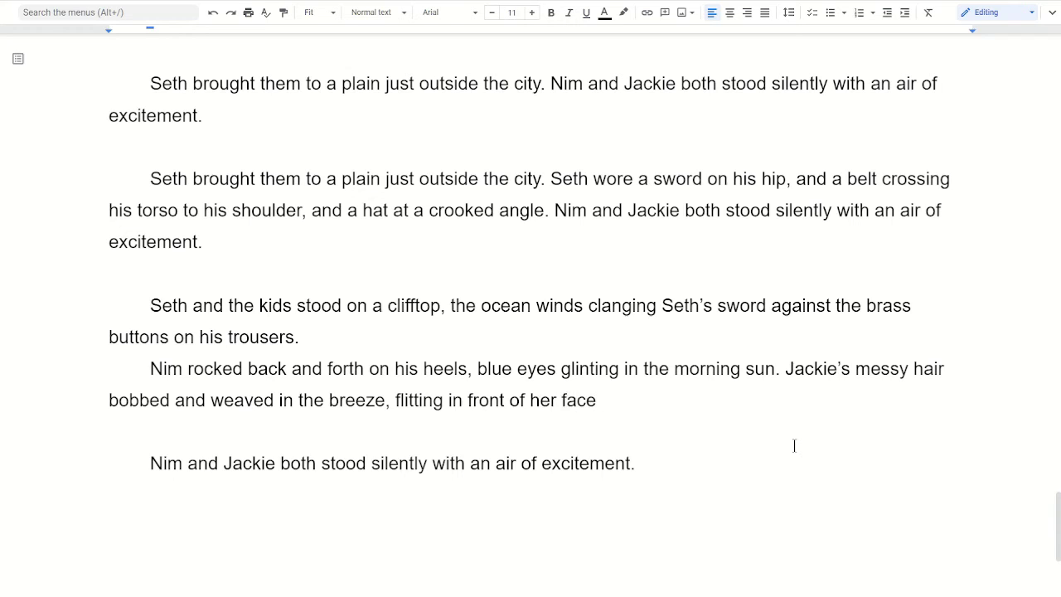
key("BackSpace")
type(".")
- Insert "stared intently at her uncle, eyes" directly after the name Jackie in the new sentence
key("ctrl+Left")
key("ctrl+Left")
key("ctrl+Left")
key("ctrl+Left")
key("ctrl+Left")
key("ctrl+Left")
key("ctrl+Left")
key("ctrl+Left")
key("ctrl+Left")
key("ctrl+Left")
key("ctrl+Left")
key("ctrl+Left")
key("ctrl+Left")
key("ctrl+Left")
key("ctrl+Left")
key("ctrl+Left")
key("ctrl+Right")
type("stared intently at her uncle, eyes")
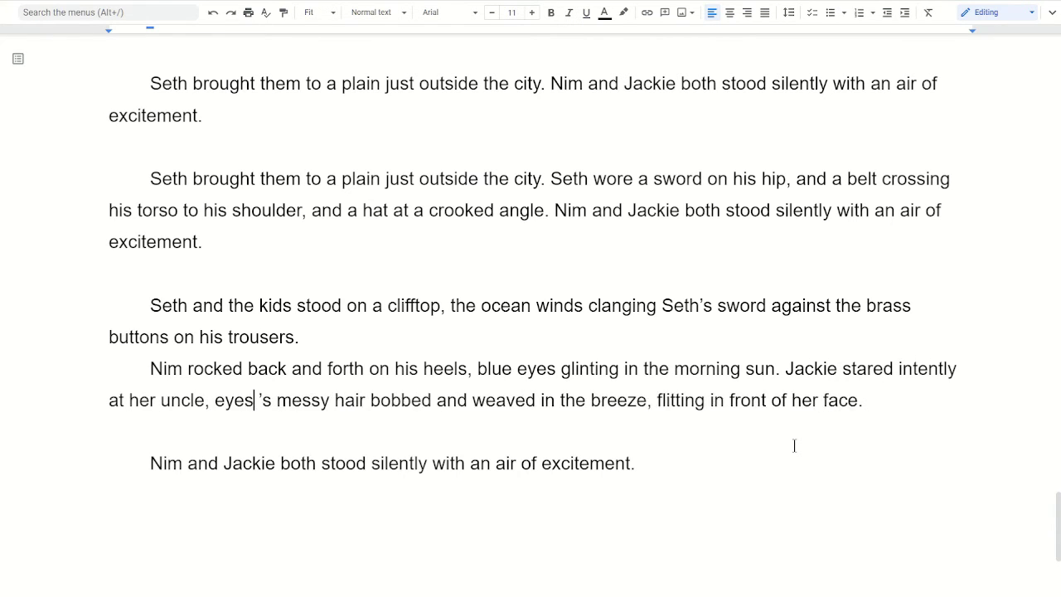
- Replace "eyes" and the rest of Jackie's sentence with "hands clasped in front of her, messy hair bobbing and weaving in the breeze."
key("BackSpace")
key("BackSpace")
key("BackSpace")
key("BackSpace")
type("hands clasped in front of her")
key("ctrl+shift+Down")
type(", messy hair bobbing and weaving in the breeze.")
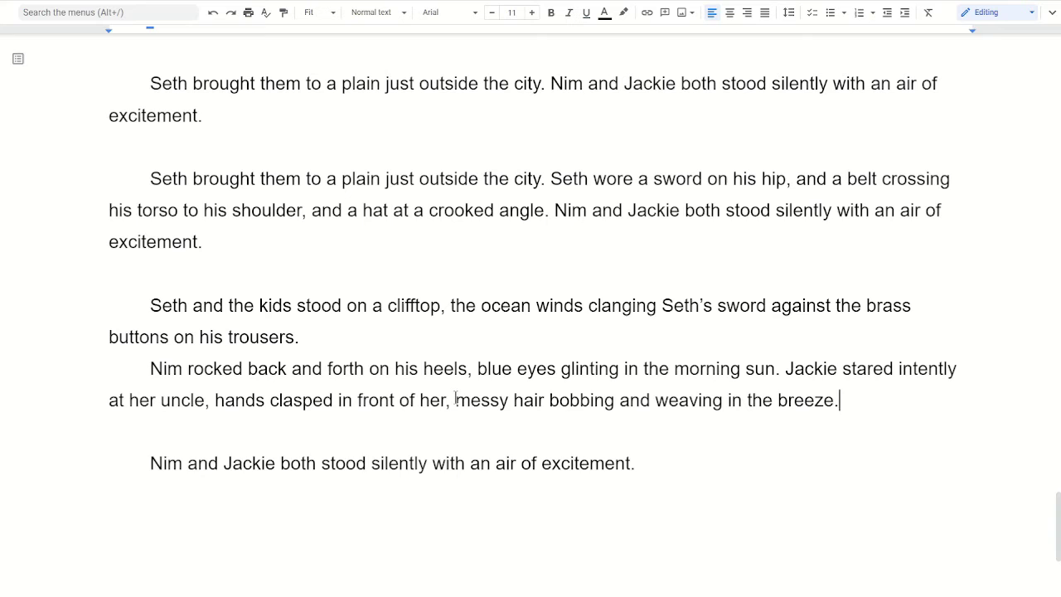
- Highlight "breeze" and "messy hair" in Jackie's sentence to examine how the setting carries her description
double_click(804, 402)
mouse_move(804, 401)
left_mouse_down()
mouse_move(755, 406)
mouse_move(798, 400)
left_mouse_up()
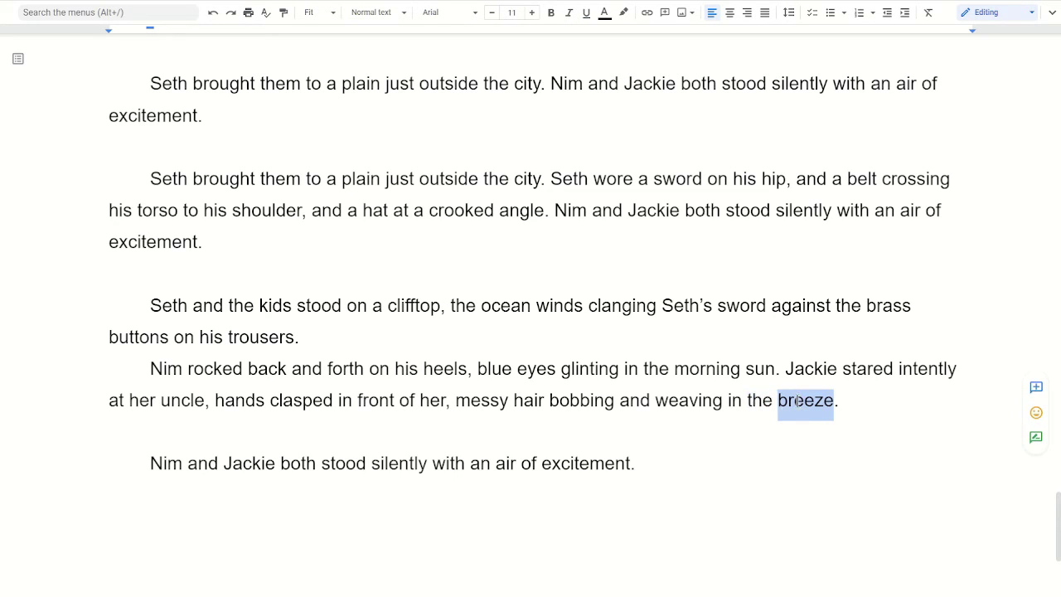
left_click(455, 401)
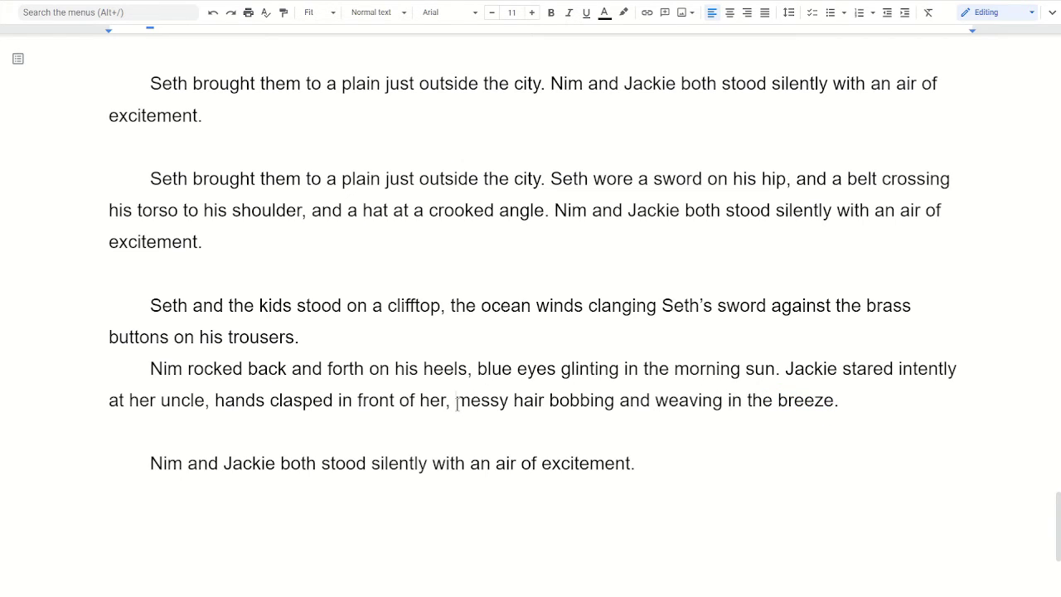
left_click_drag(456, 403, 545, 400)
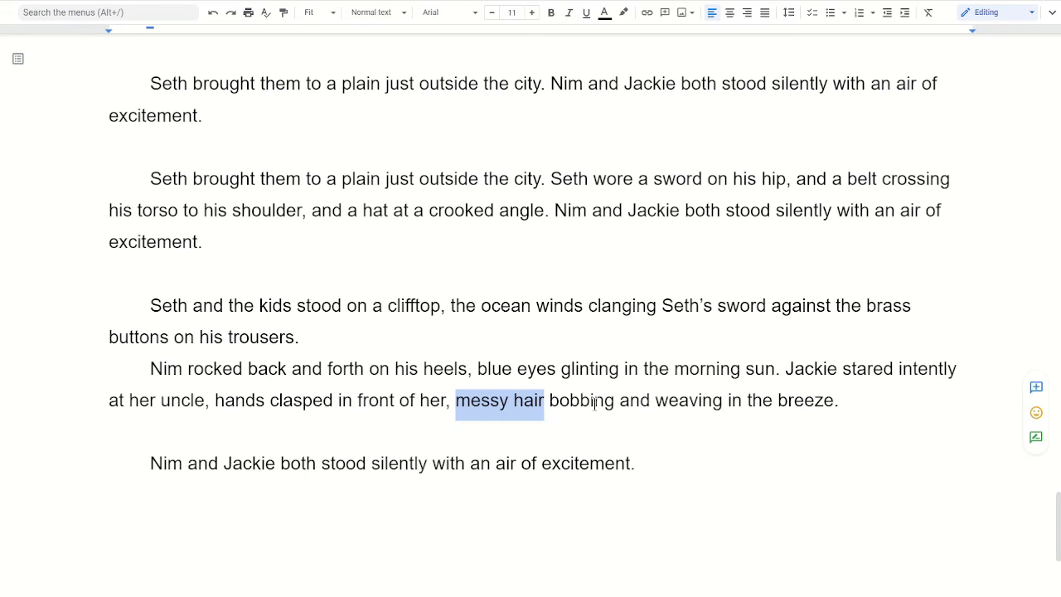
left_click(872, 400)
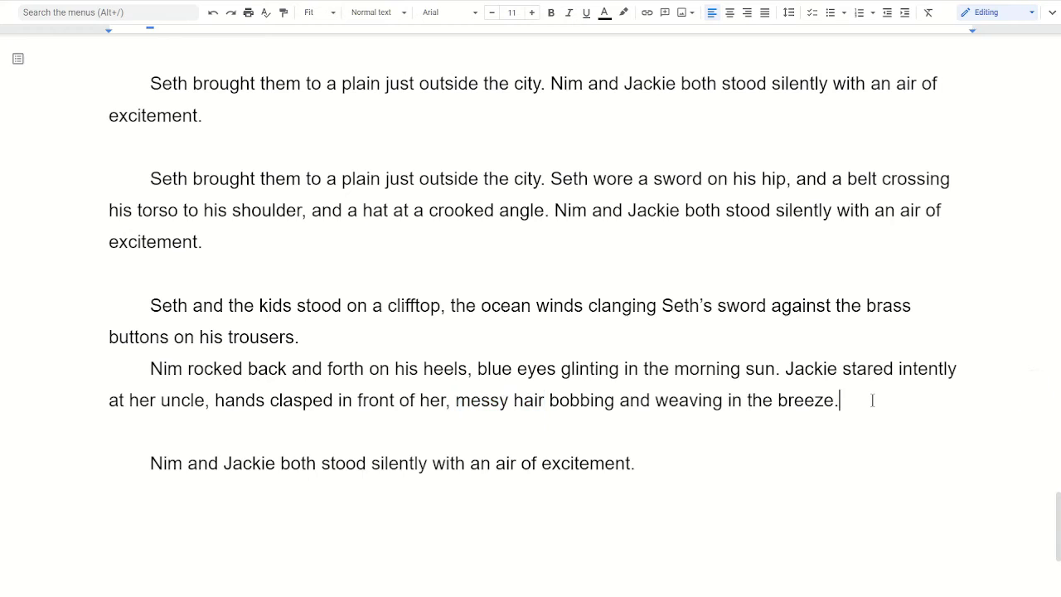
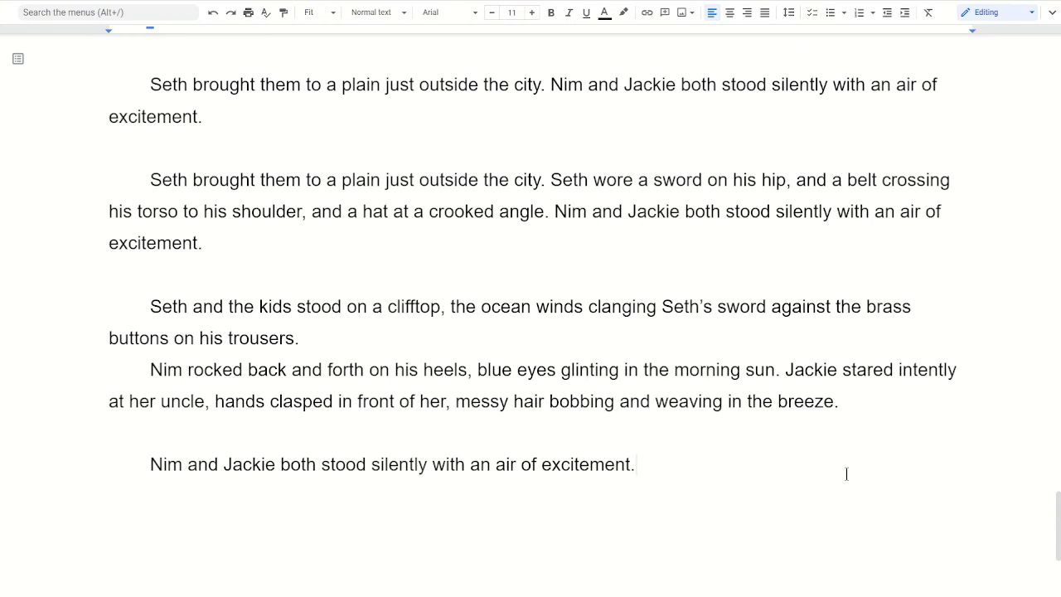
- Add two new lines below the sentence about the air of excitement, and highlight Jackie's rewritten sentence for review
key("Return")
key("Return")
left_click_drag(785, 295, 853, 326)
left_click(851, 328)
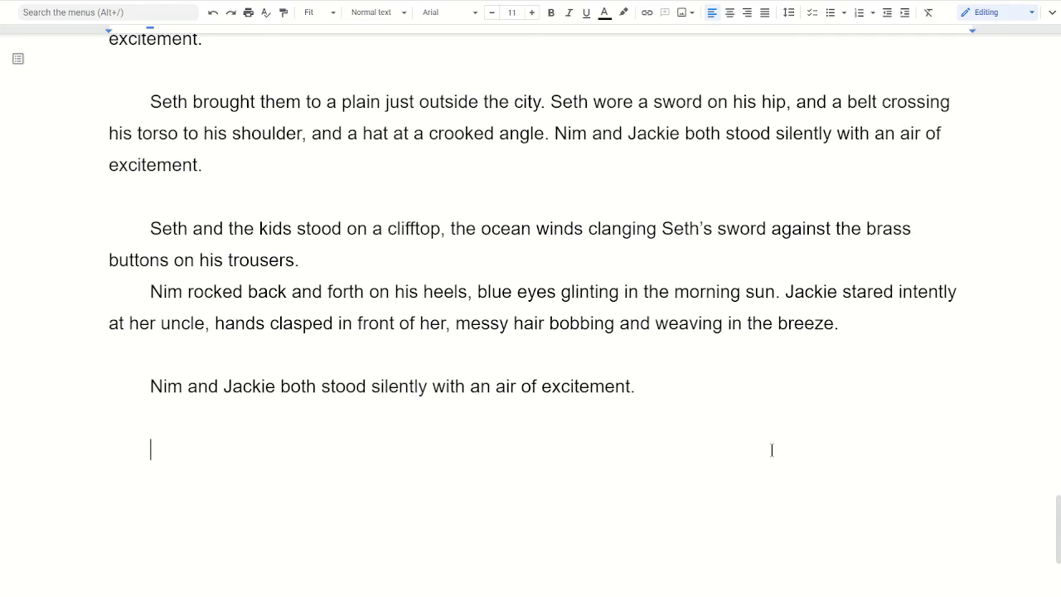
- Highlight "messy hair" and the name Jackie in the rewritten passage to examine how description attaches to the character
left_click(455, 324)
left_click_drag(493, 325, 545, 326)
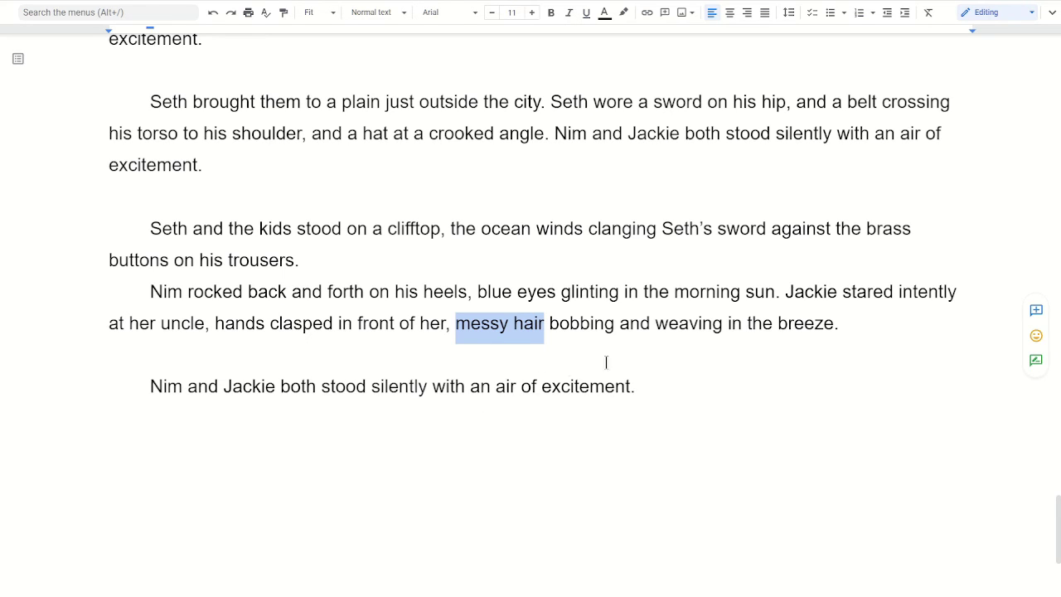
left_click(660, 363)
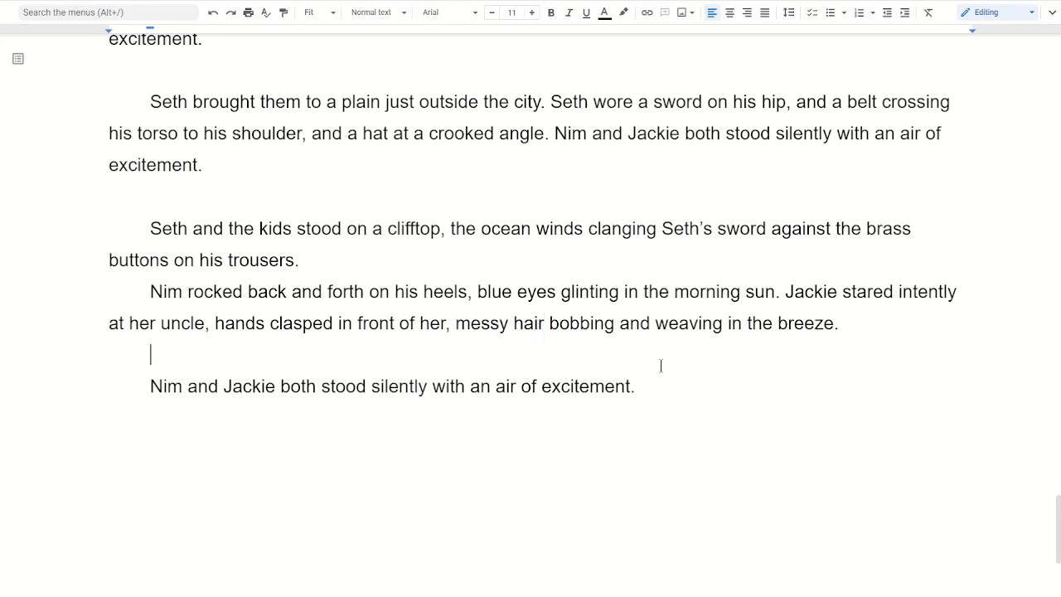
left_click(666, 426)
double_click(810, 292)
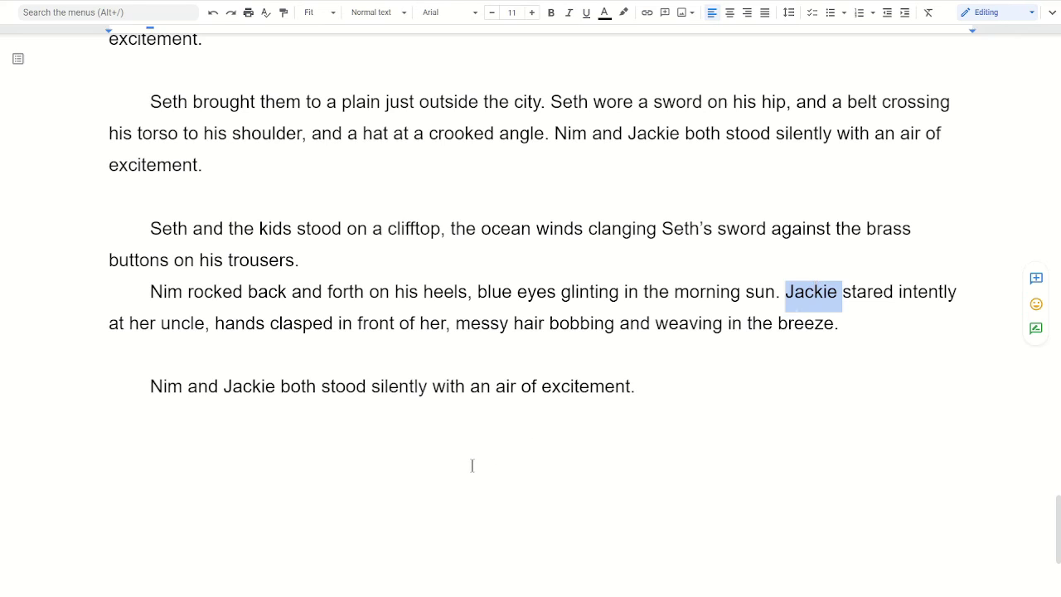
left_click(760, 456)
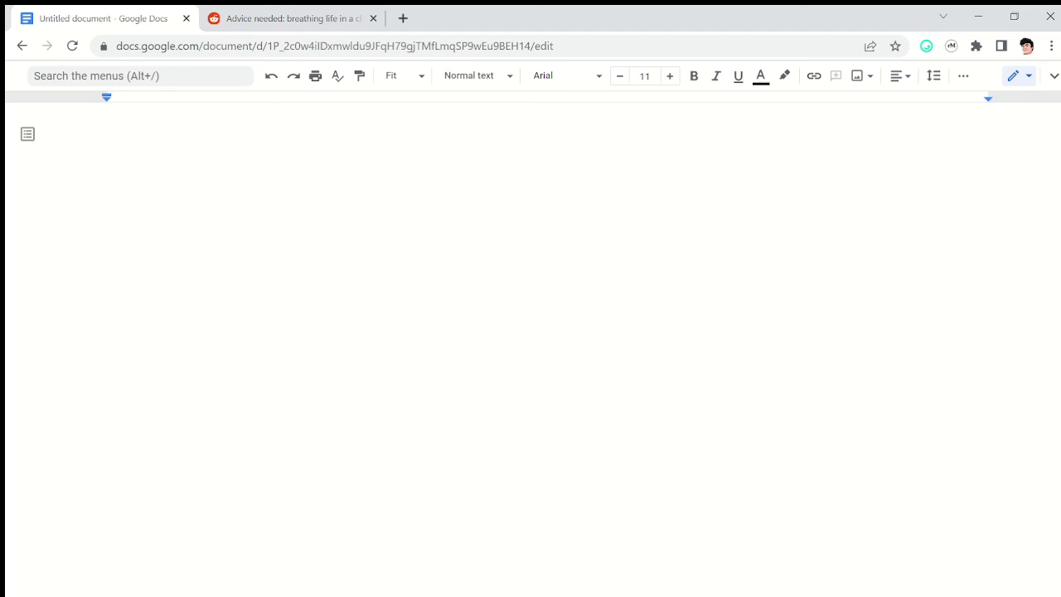
- Write the author's Twitter profile address, starting with "twitter.com/", on the first line of the blank page
type("twitter.comn/")
key("BackSpace")
key("BackSpace")
type("/")
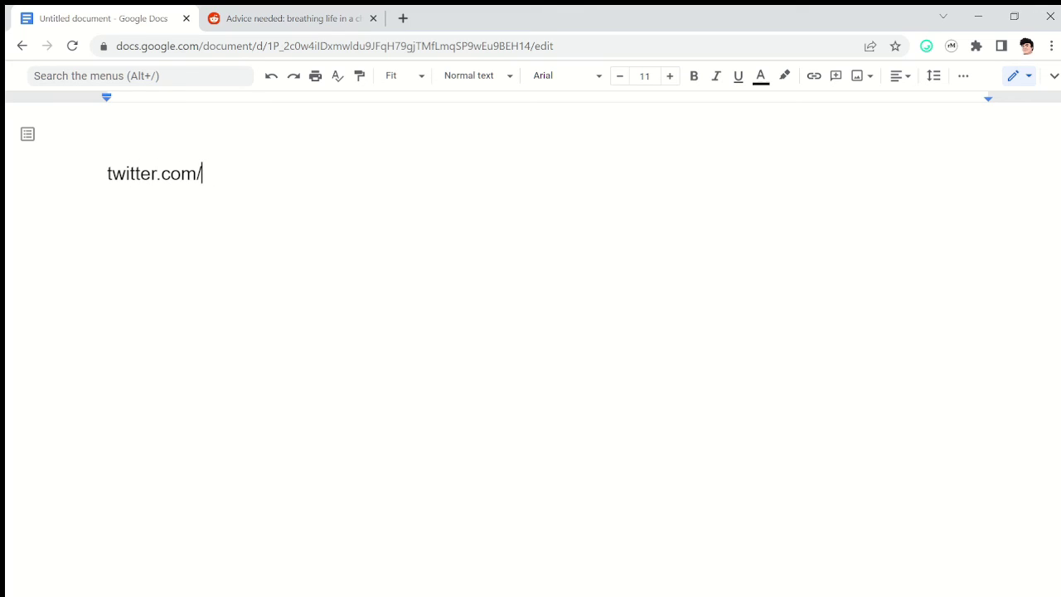
type("tapgile")
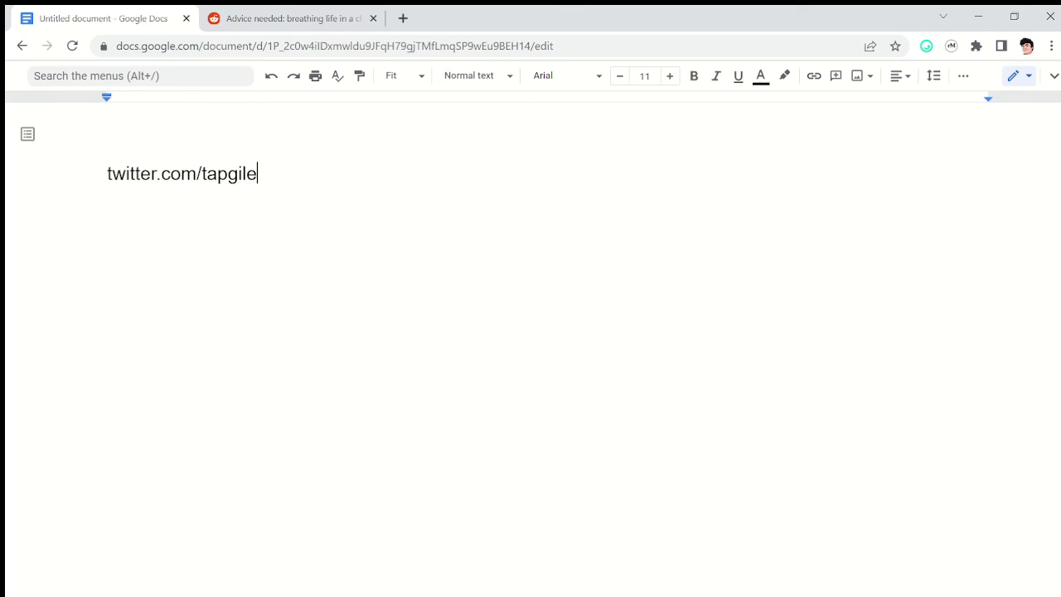
type("swriters")
key("BackSpace")
key("BackSpace")
type("s")
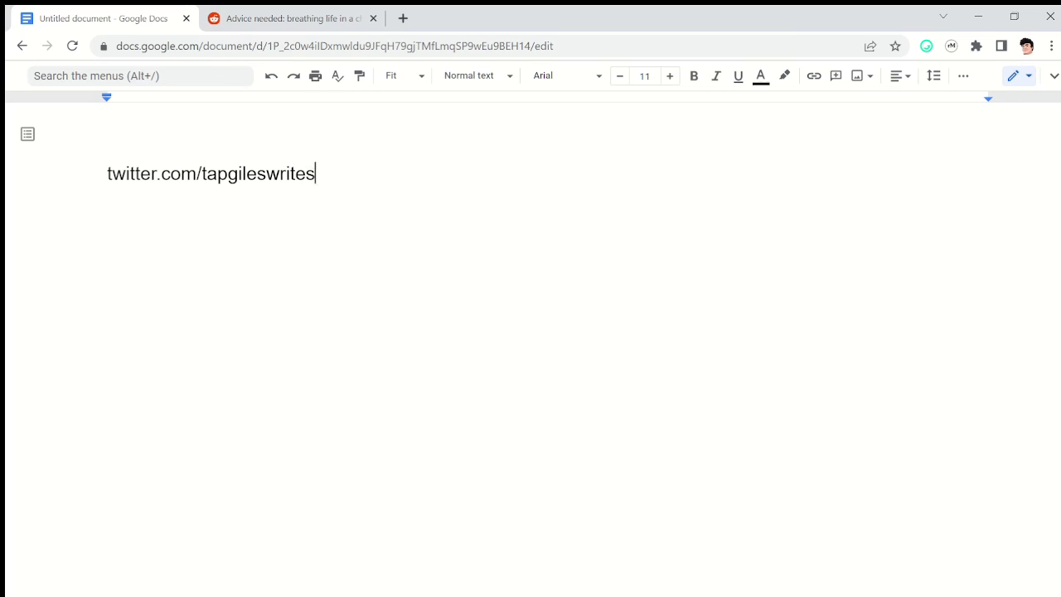
- Add a second line reading youtube.com "tapwrites" below the Twitter address
key("Return")
type("youu")
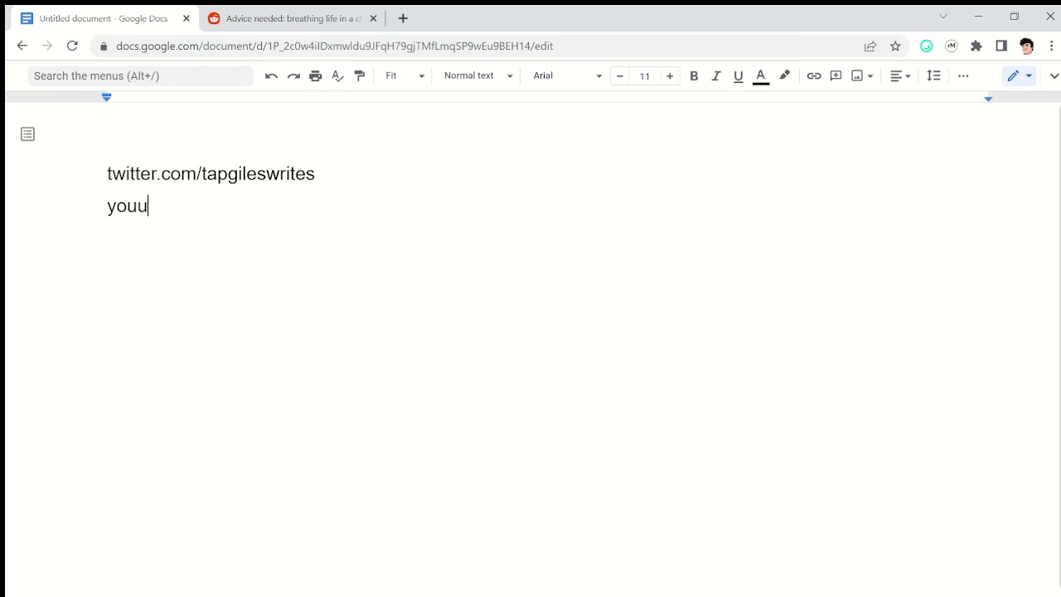
key("BackSpace")
type("tube.com \"")
type("tapg")
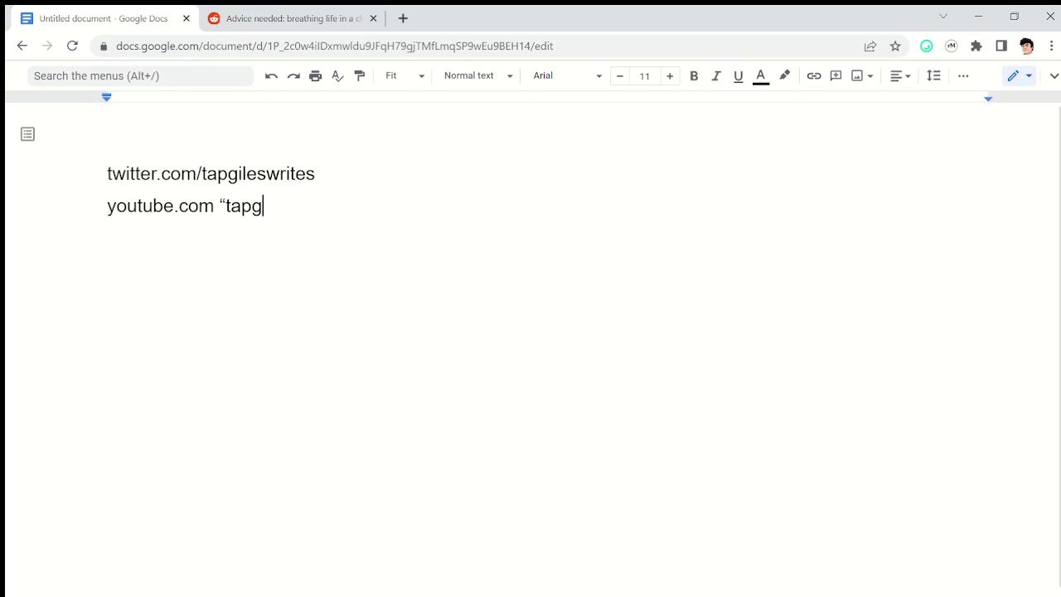
key("BackSpace")
type("wi")
key("BackSpace")
type("rites\"")
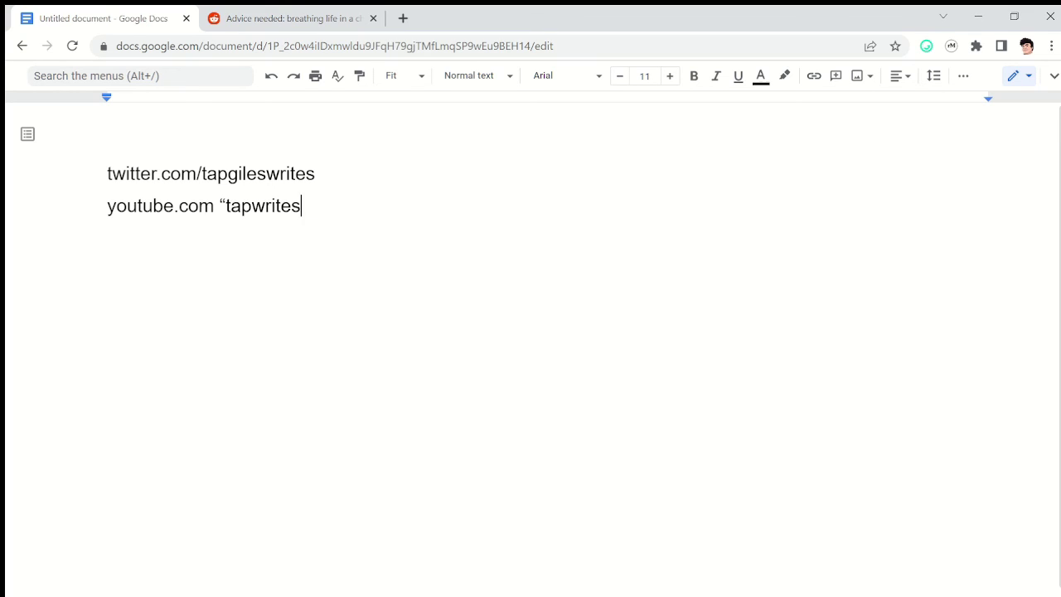